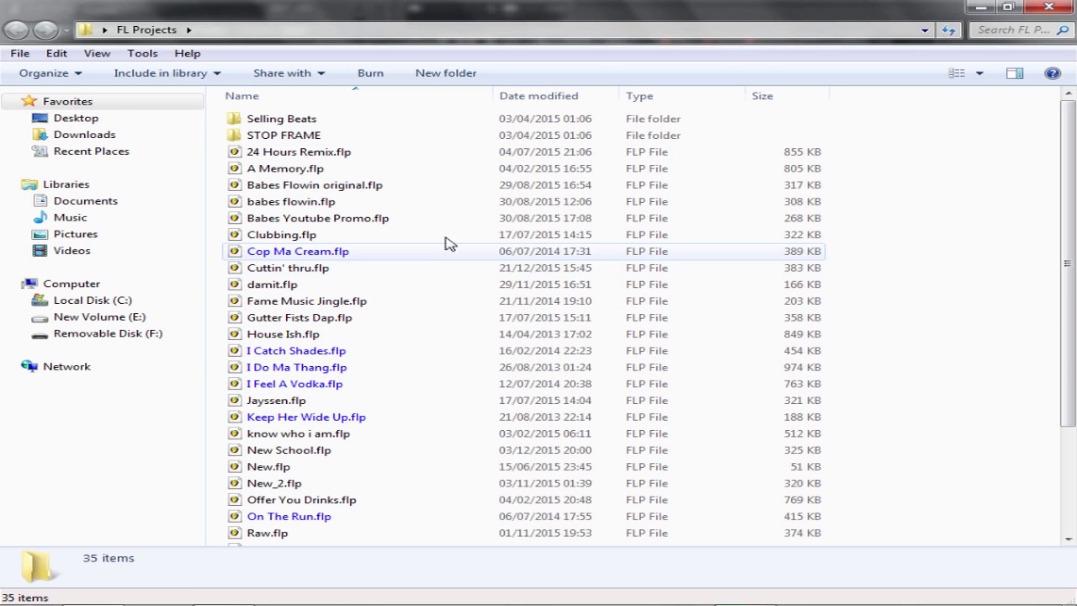
Switch to FL Studio and move the step sequencer and mixer windows aside to bring the playlist into view.
key(alt+Tab)
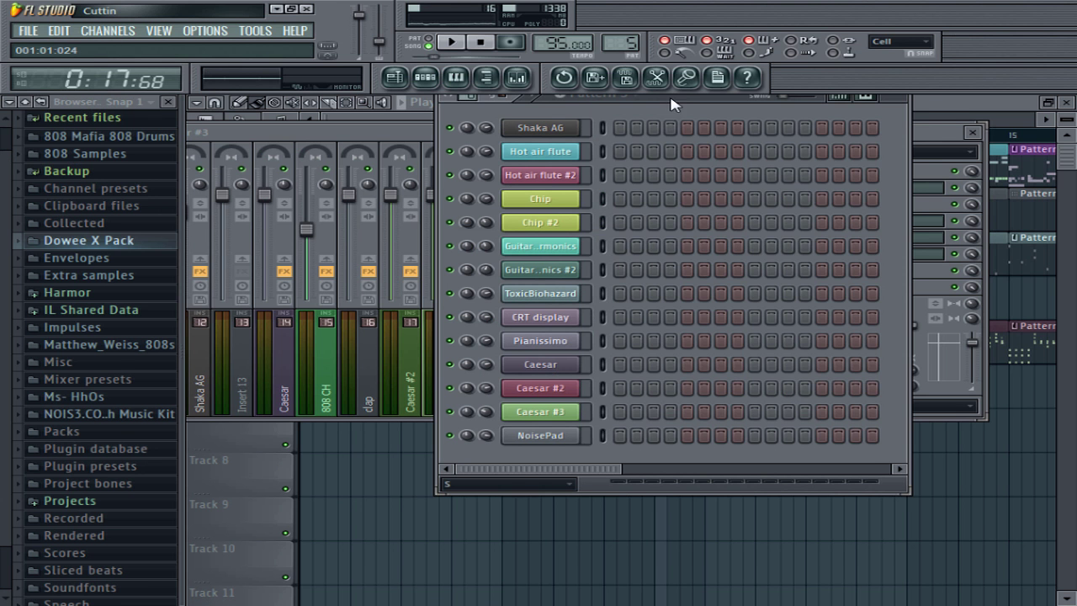
drag(673, 104, 752, 252)
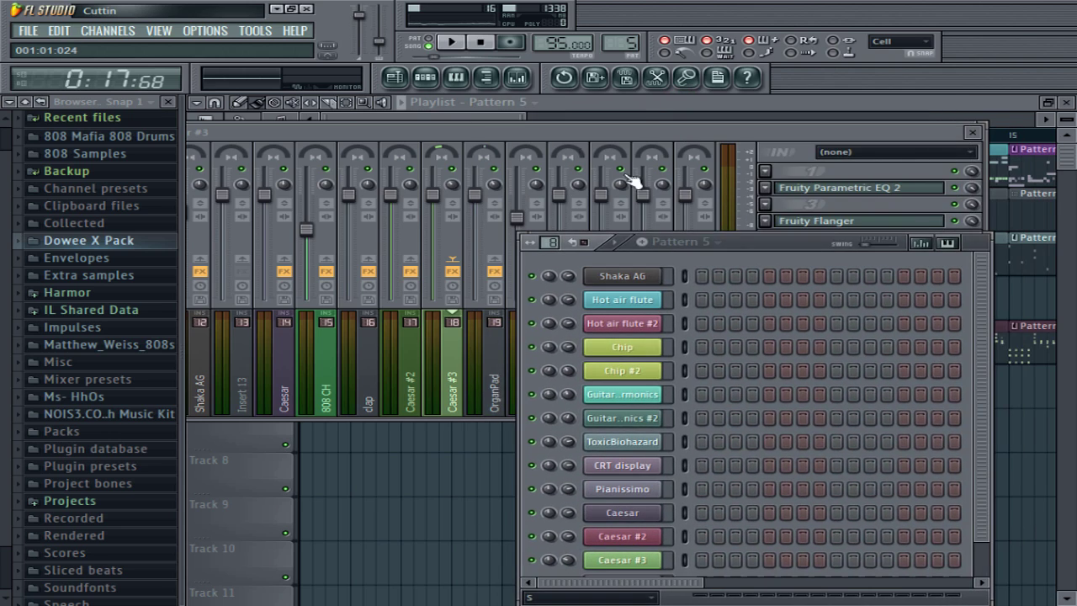
drag(527, 137, 630, 247)
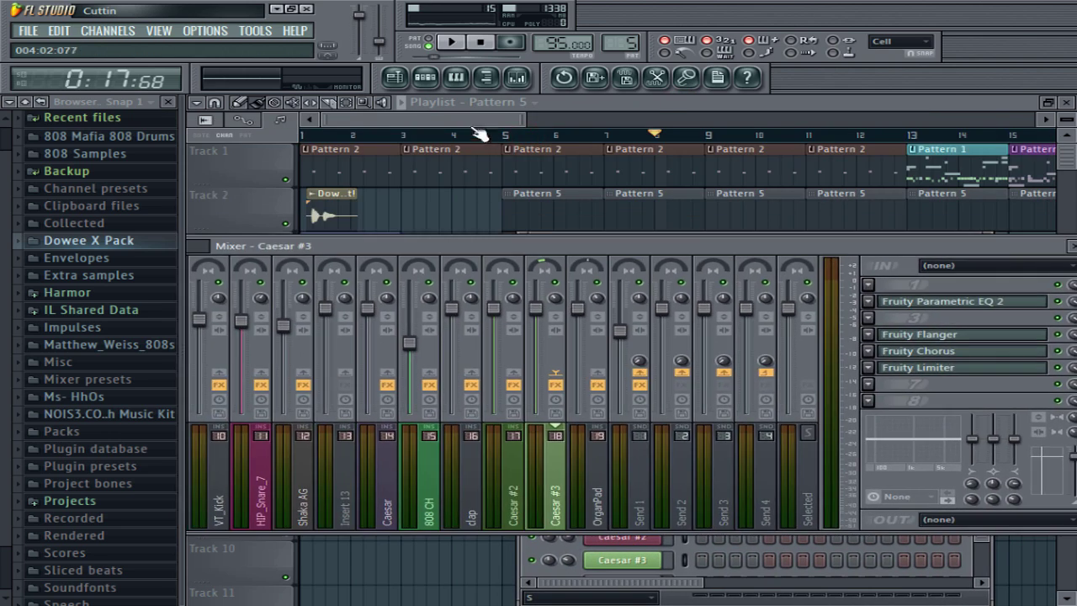
click(448, 120)
Set the playlist position to the song's start, play the first few seconds and stop playback.
scroll(435, 134, down, 3)
scroll(334, 128, down, 3)
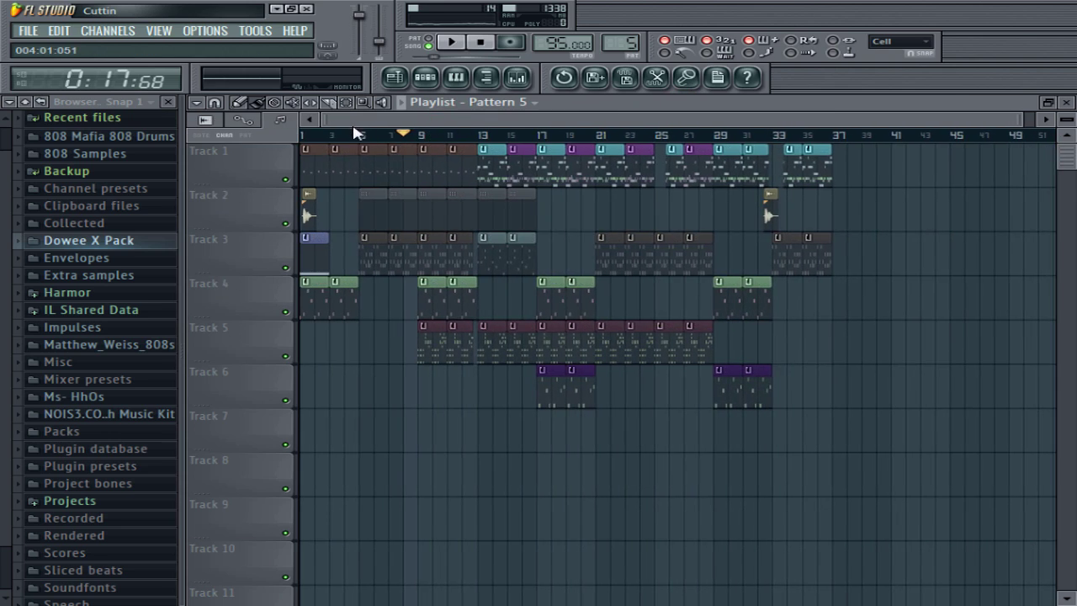
scroll(357, 135, up, 5)
drag(398, 135, 190, 158)
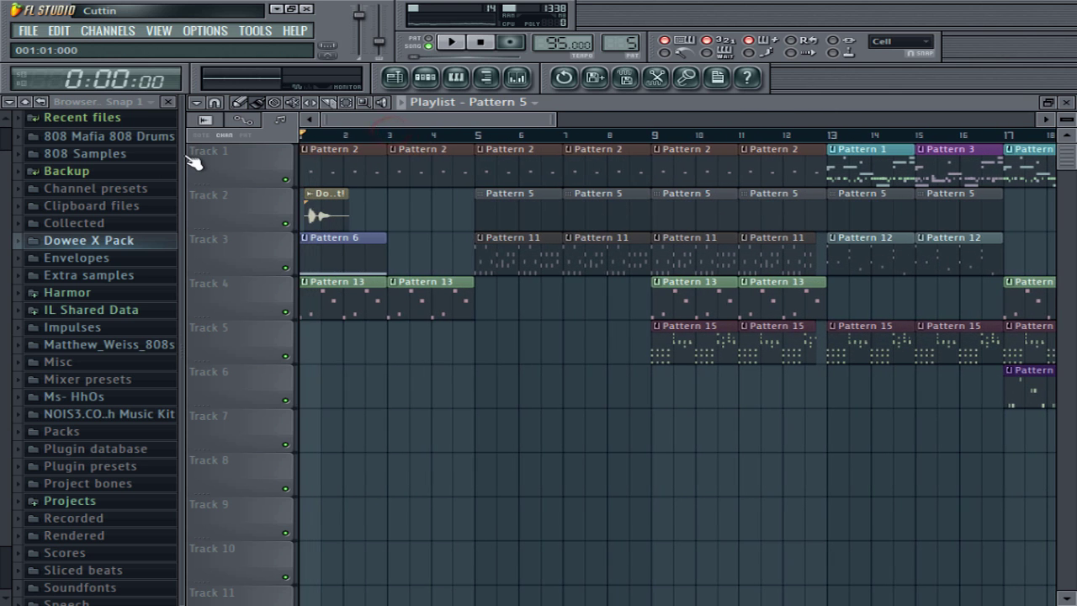
key(space)
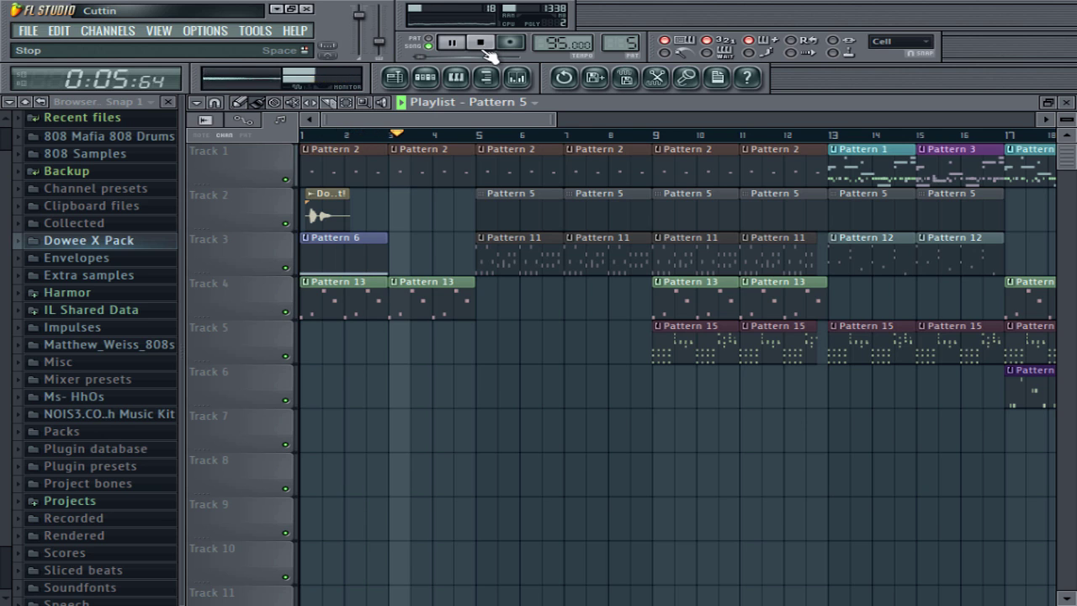
key(space)
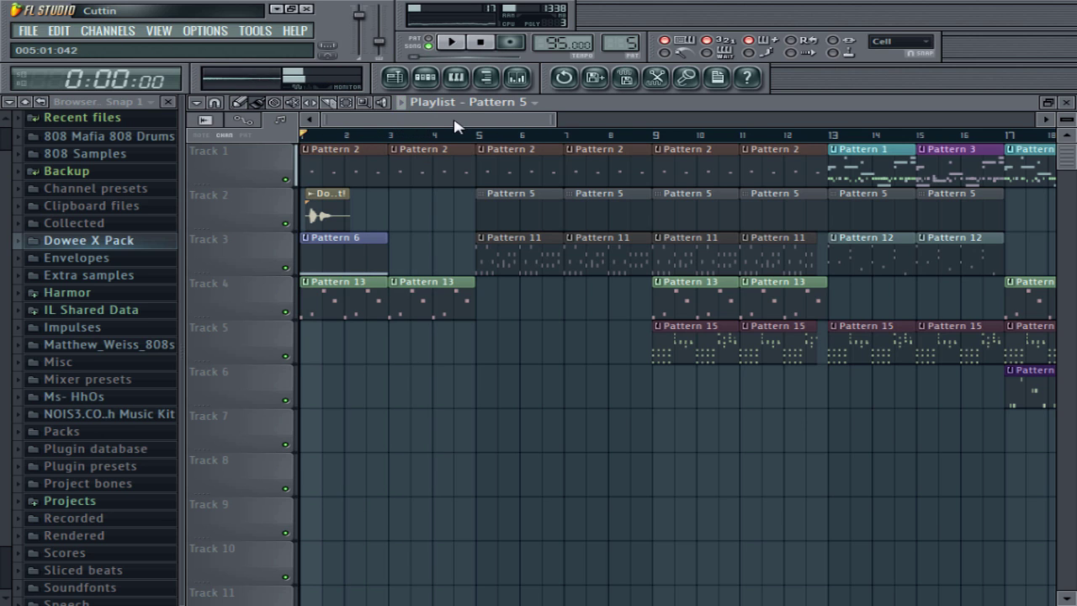
Narrow the browser slightly and toggle it hidden and shown beside the playlist.
drag(180, 189, 173, 189)
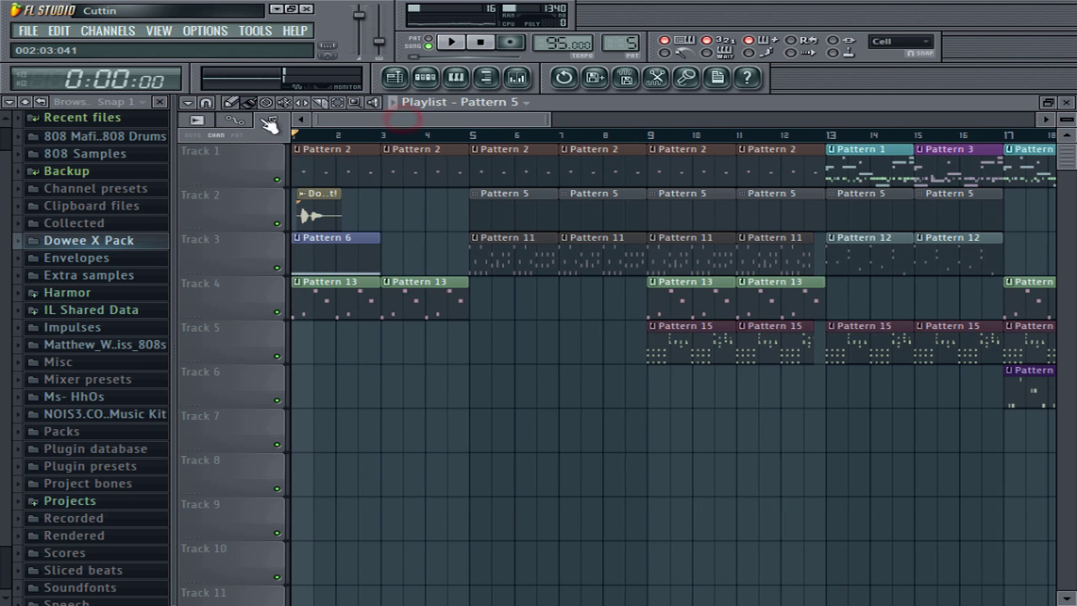
click(159, 102)
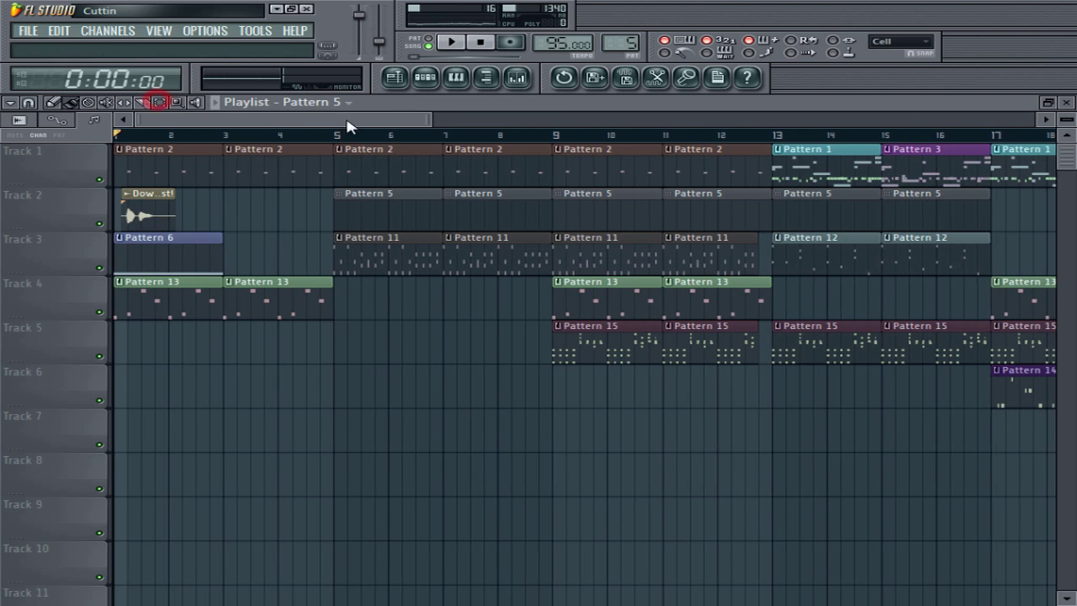
click(492, 78)
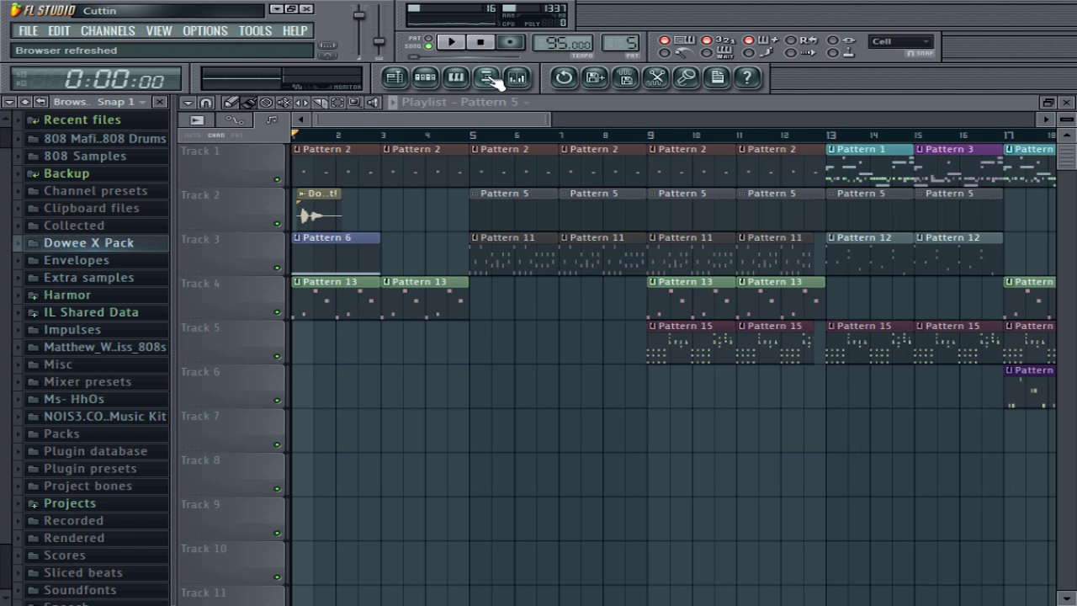
click(493, 78)
click(493, 77)
click(493, 77)
click(492, 77)
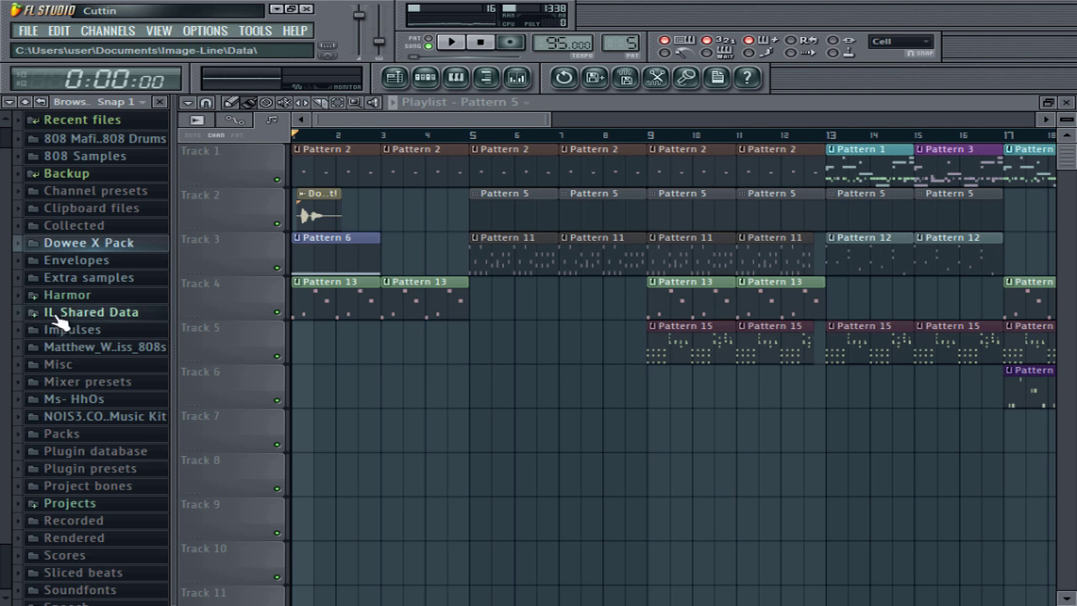
key(alt+F8)
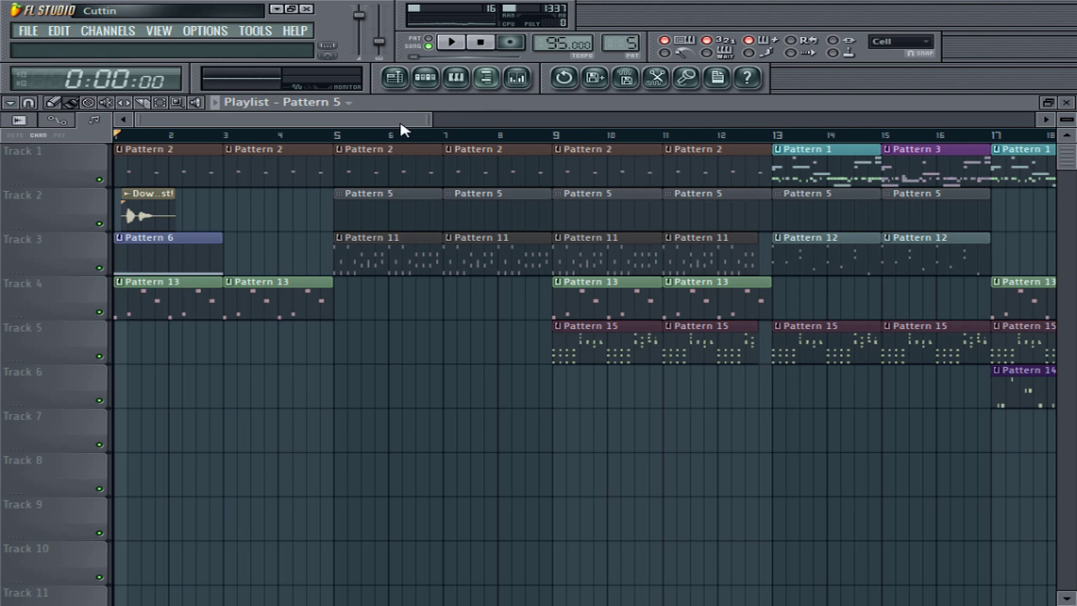
key(alt+F8)
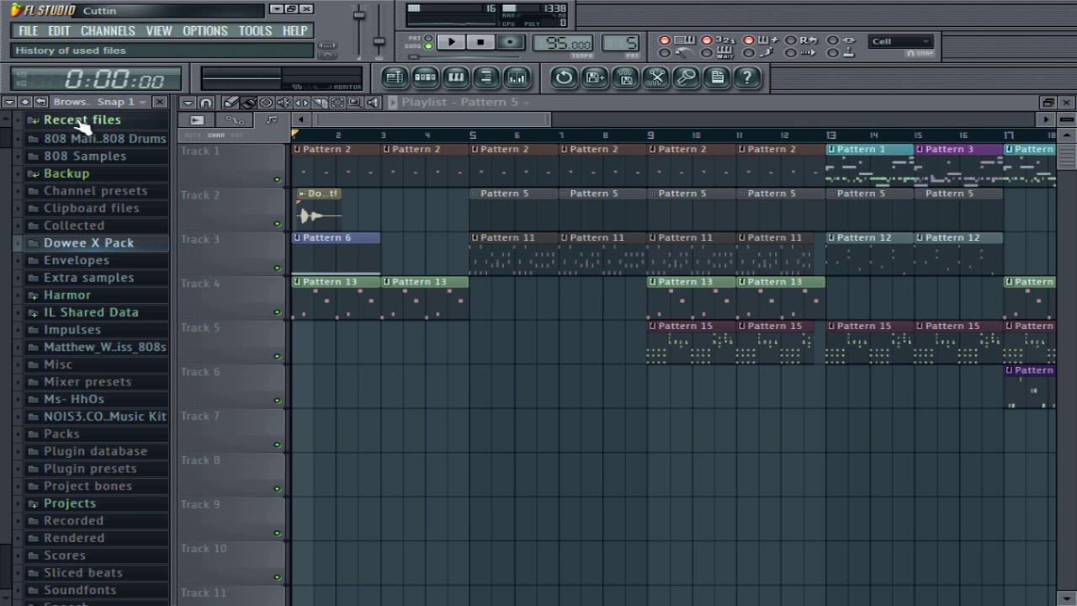
Look through the browser's folder list, narrow the browser a little more and hide it.
scroll(126, 336, down, 3)
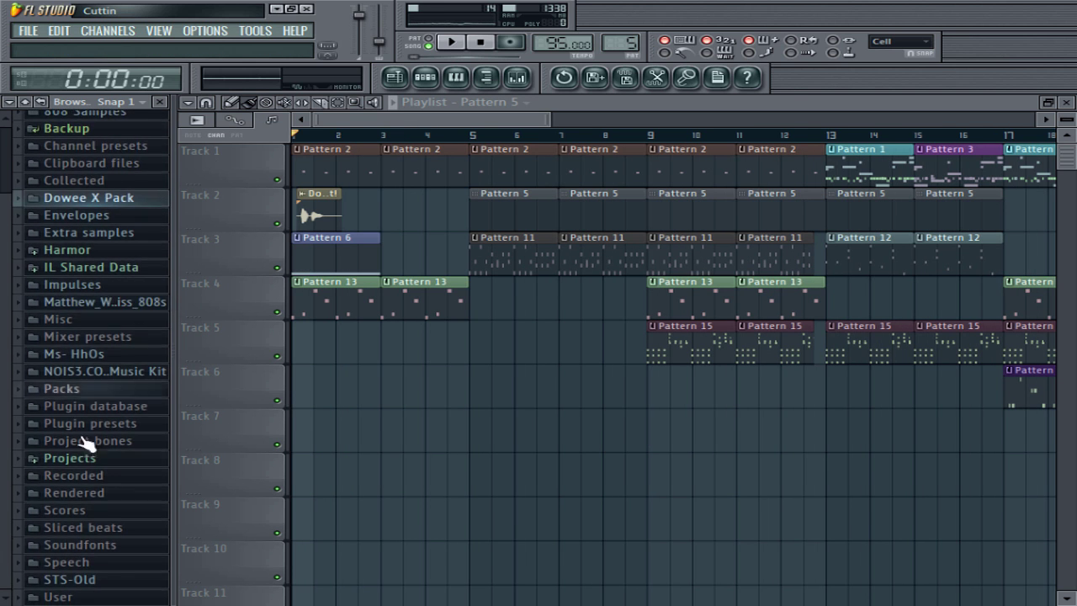
scroll(84, 436, up, 4)
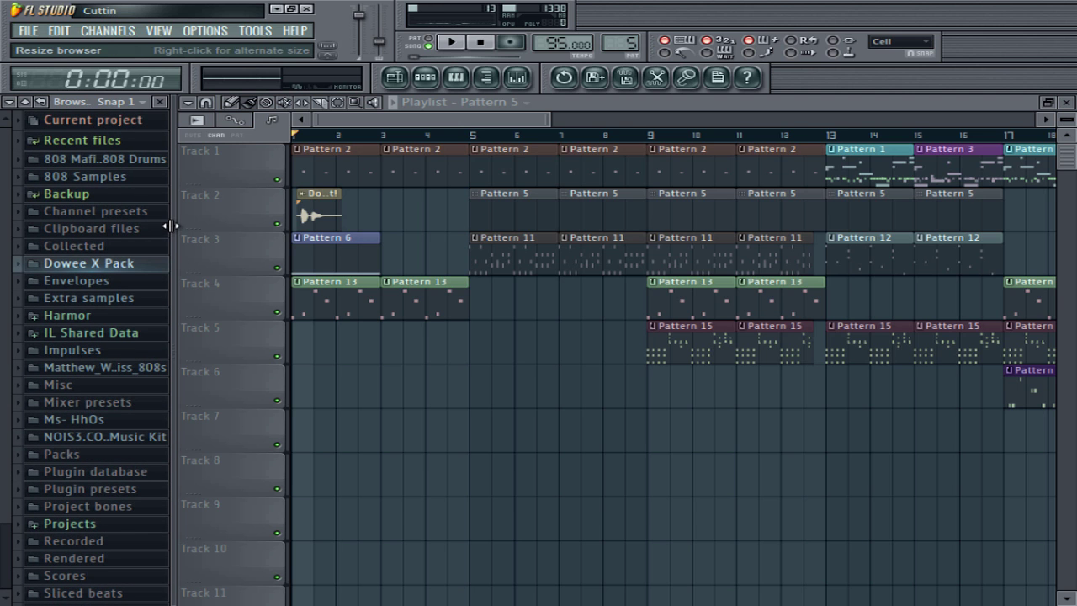
drag(167, 213, 152, 213)
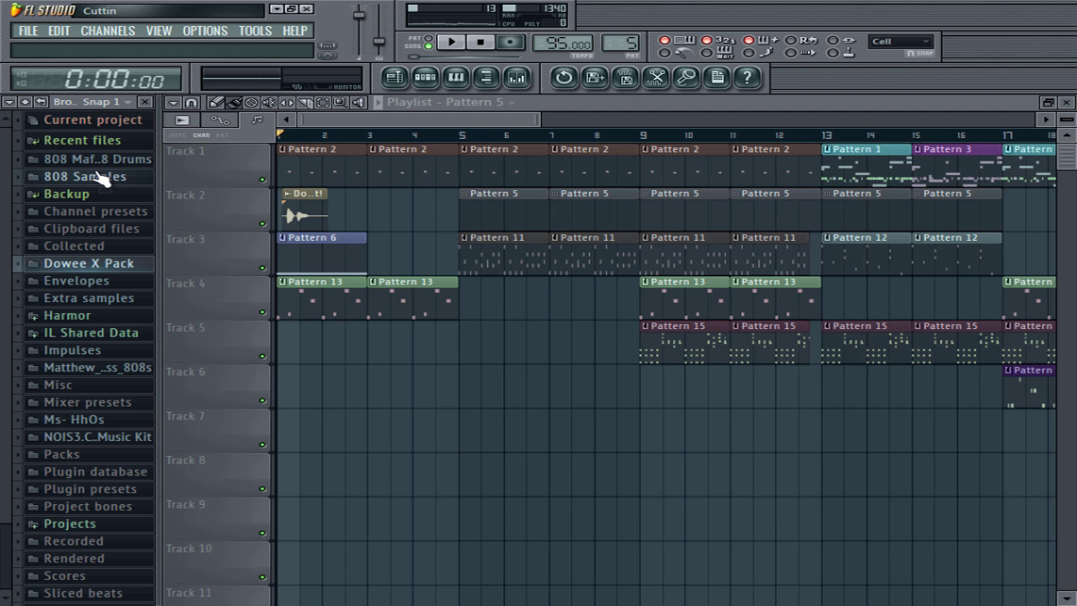
click(144, 102)
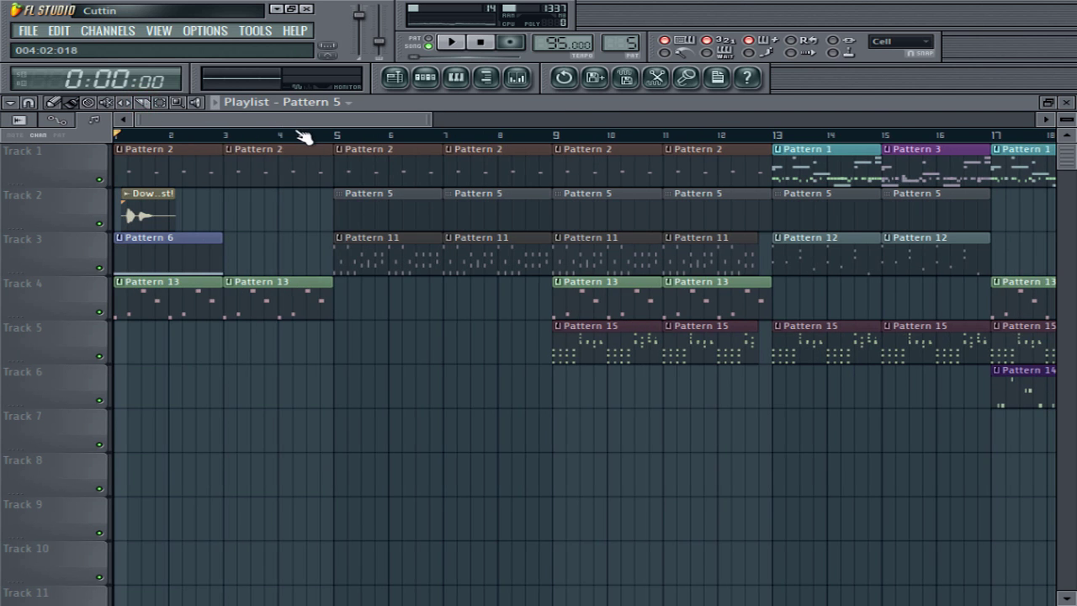
scroll(296, 132, down, 2)
scroll(196, 137, up, 5)
drag(247, 124, 180, 130)
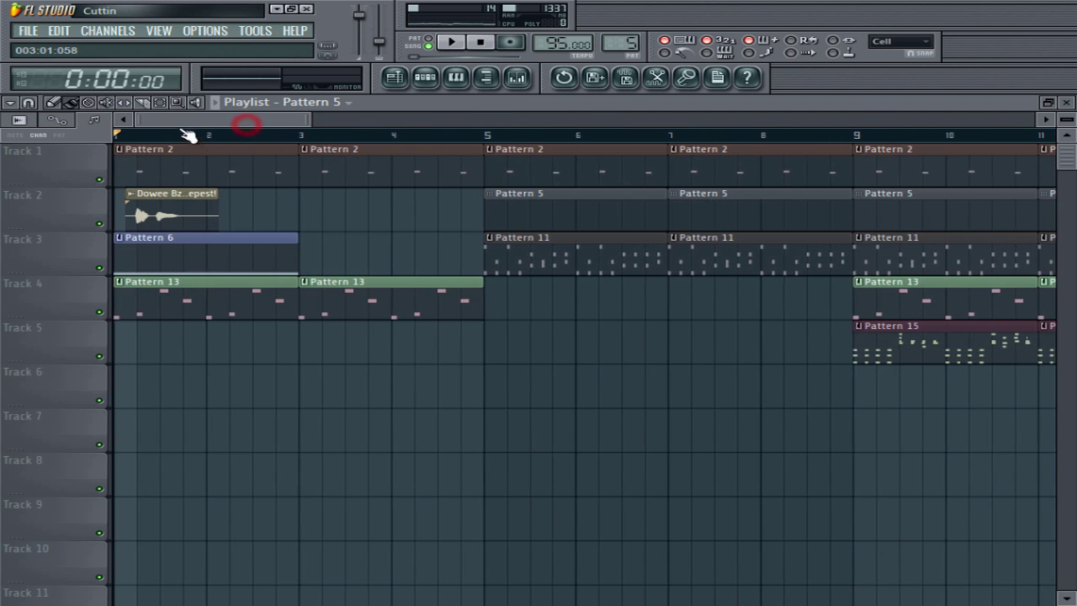
scroll(187, 136, down, 3)
scroll(181, 134, up, 3)
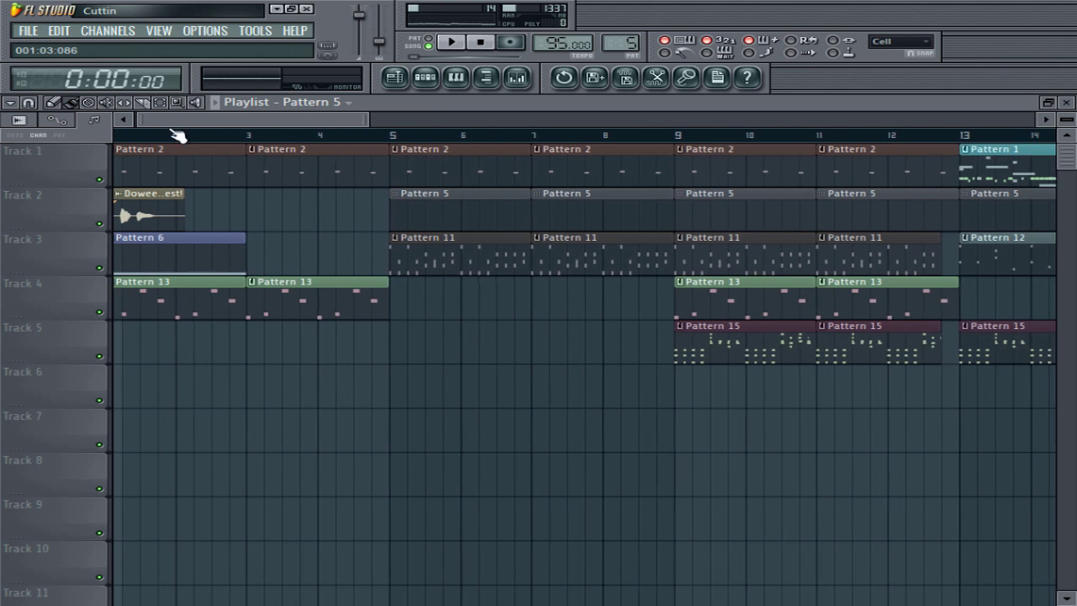
scroll(172, 130, down, 1)
drag(218, 118, 105, 121)
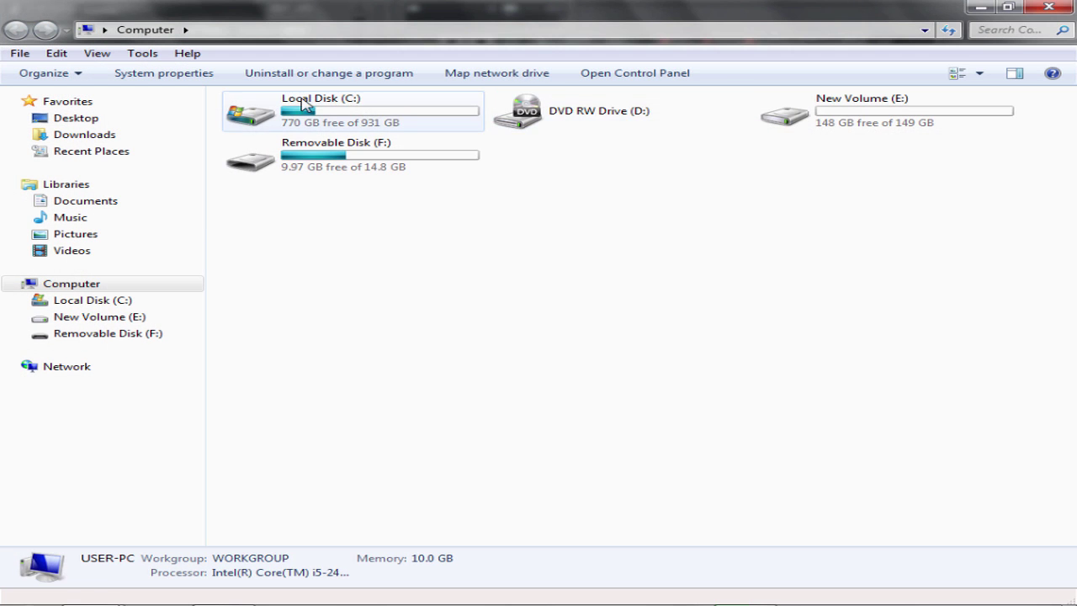
Open the Image-Line folder inside Program Files on Local Disk (C:).
double_click(290, 107)
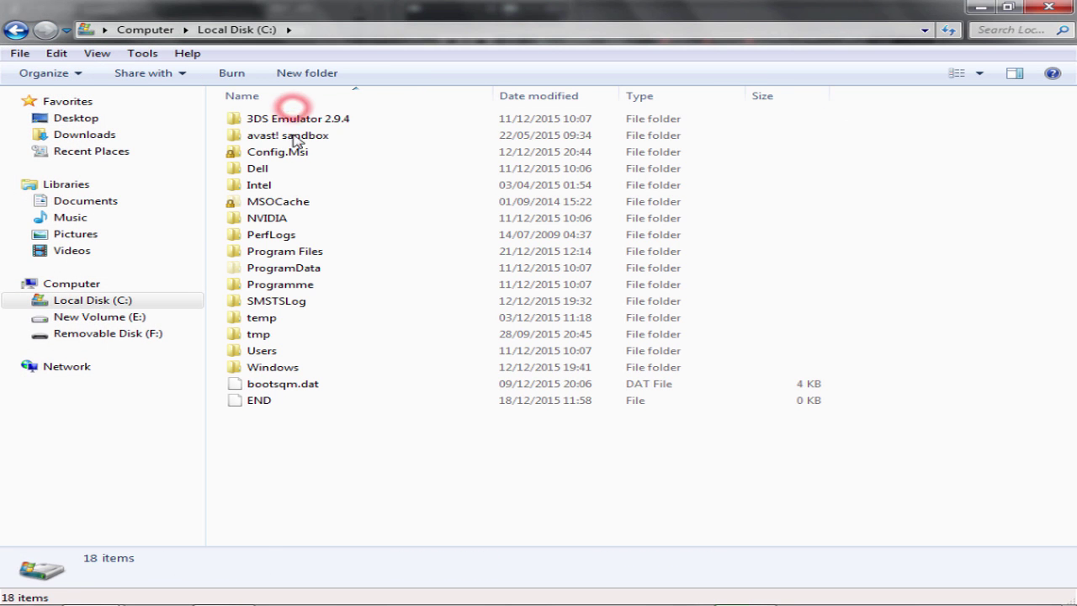
double_click(303, 252)
click(271, 534)
double_click(267, 535)
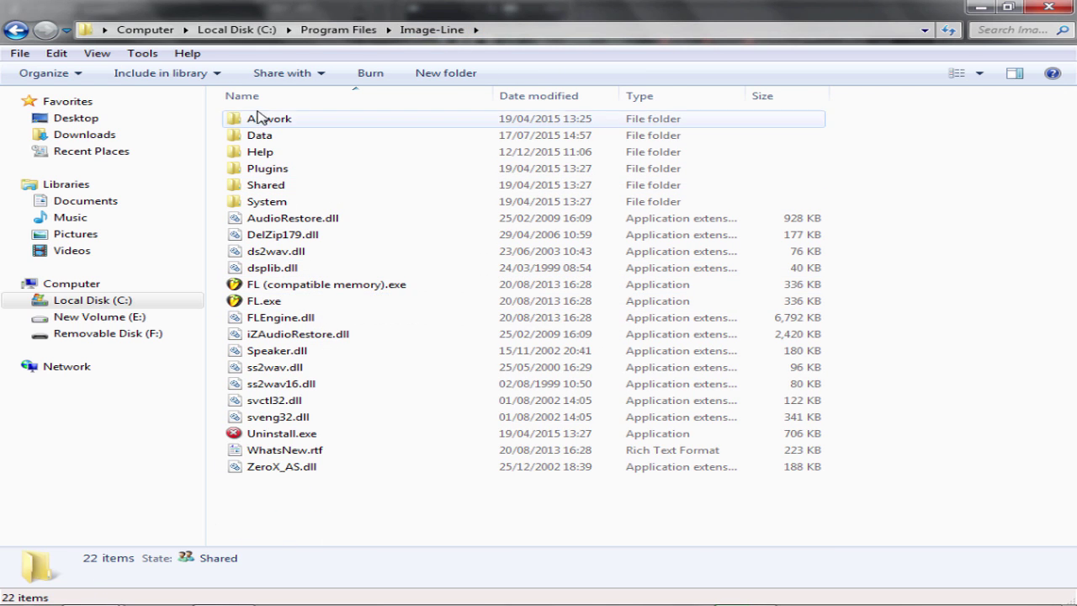
drag(345, 493, 289, 527)
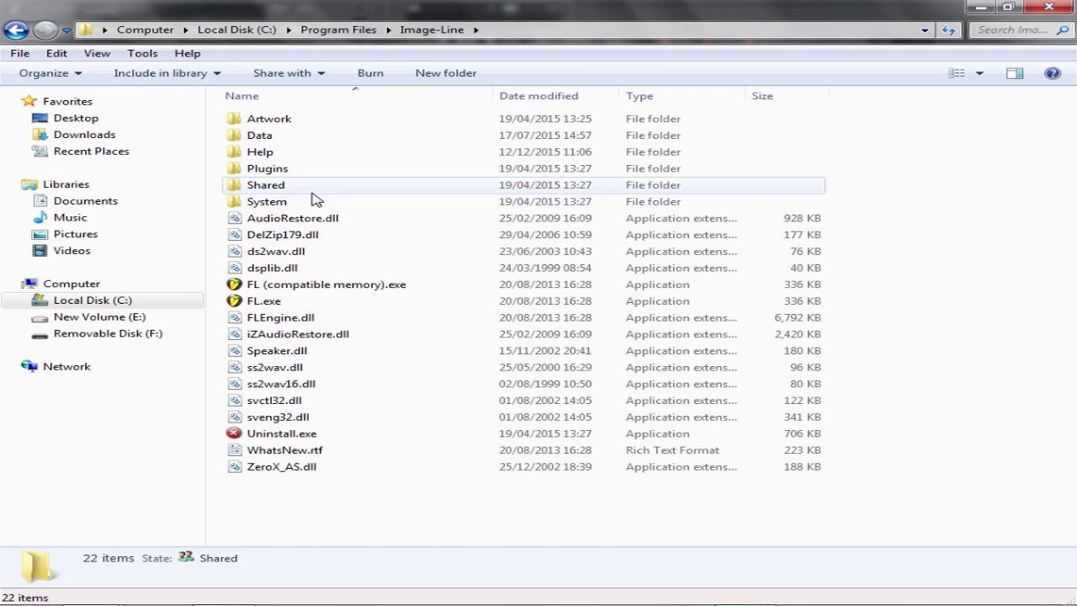
Open the Patches folder inside Image-Line's Data folder.
click(260, 137)
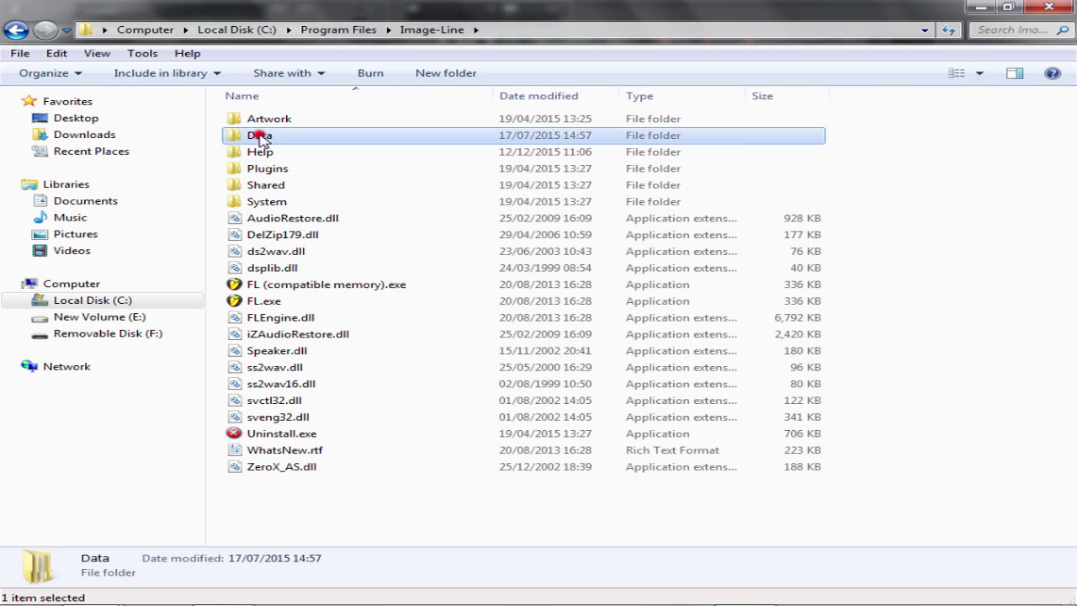
double_click(260, 137)
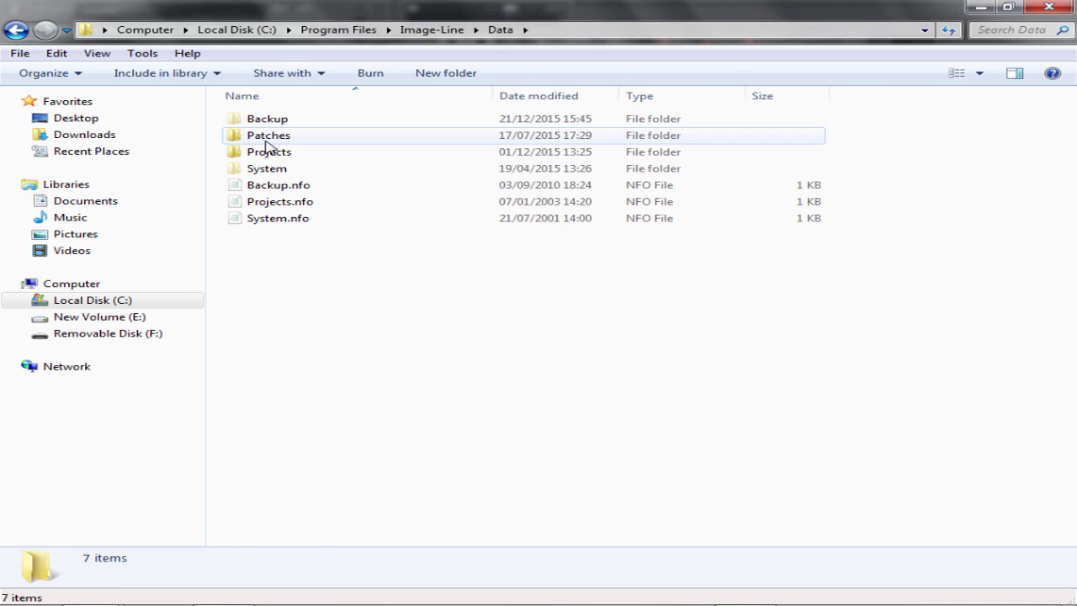
double_click(266, 138)
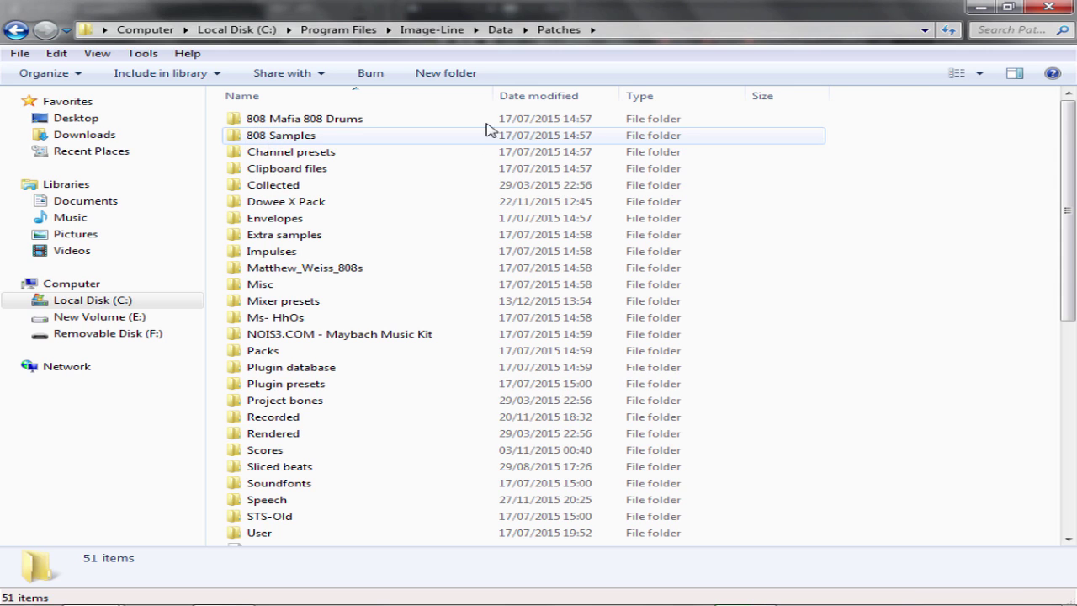
Narrow the Name column, select the Dowee X Pack folder and look through the contents of Patches.
drag(492, 95, 341, 95)
click(277, 202)
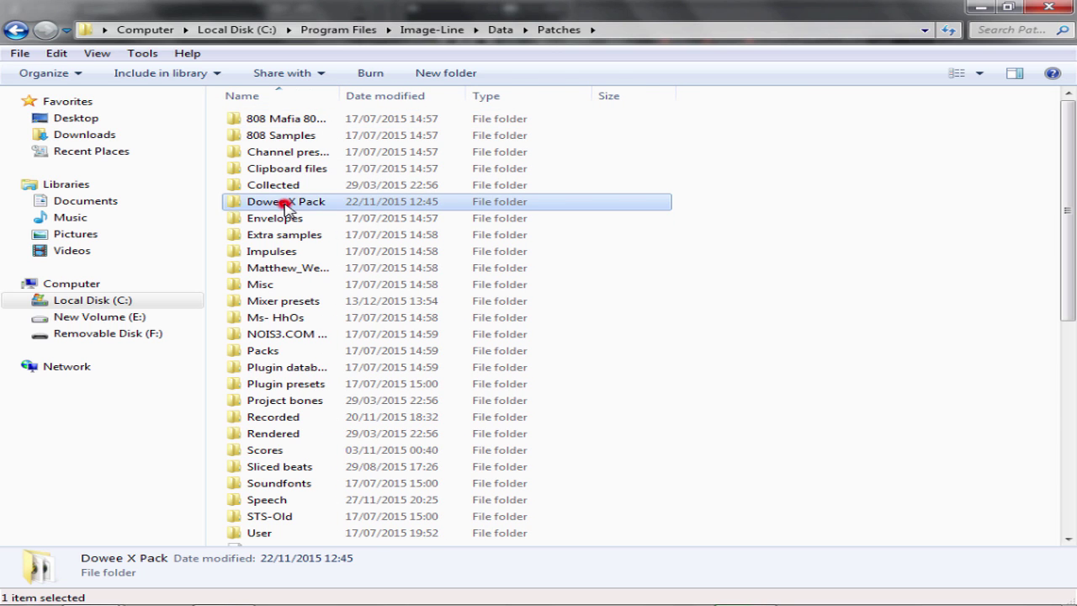
scroll(303, 211, down, 7)
scroll(317, 268, down, 2)
scroll(288, 271, up, 9)
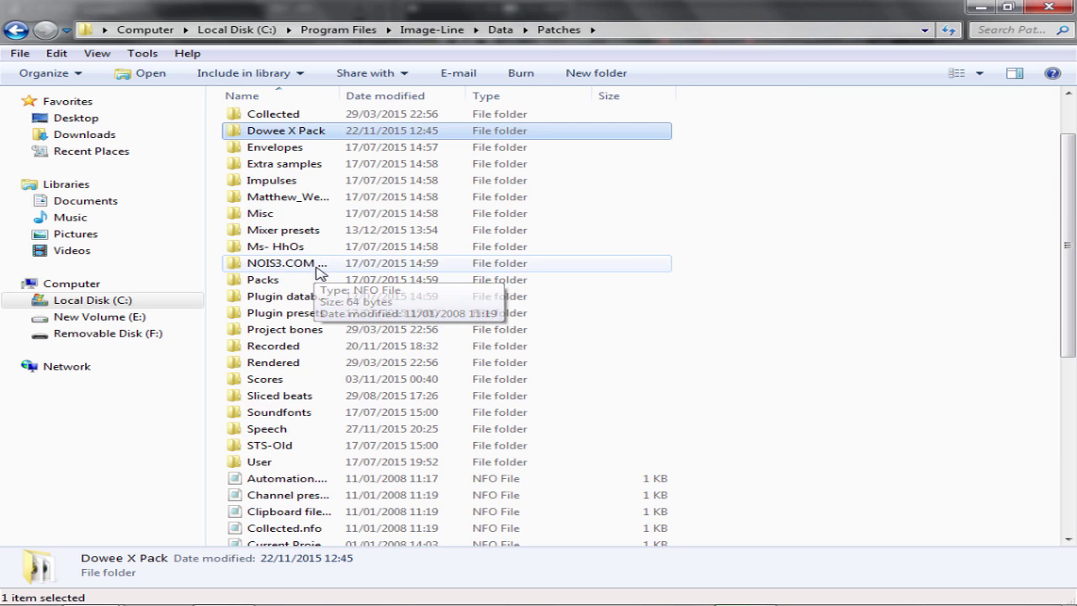
Switch to FL Studio, show the browser and narrow it slightly to compare its folders with Patches.
key(alt+Tab)
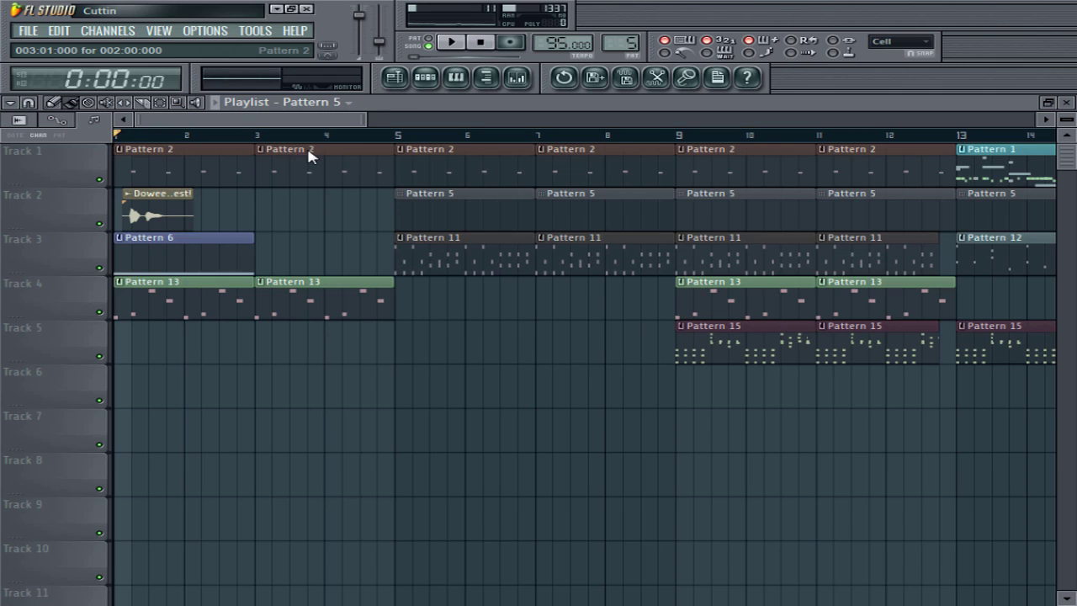
key(alt+F8)
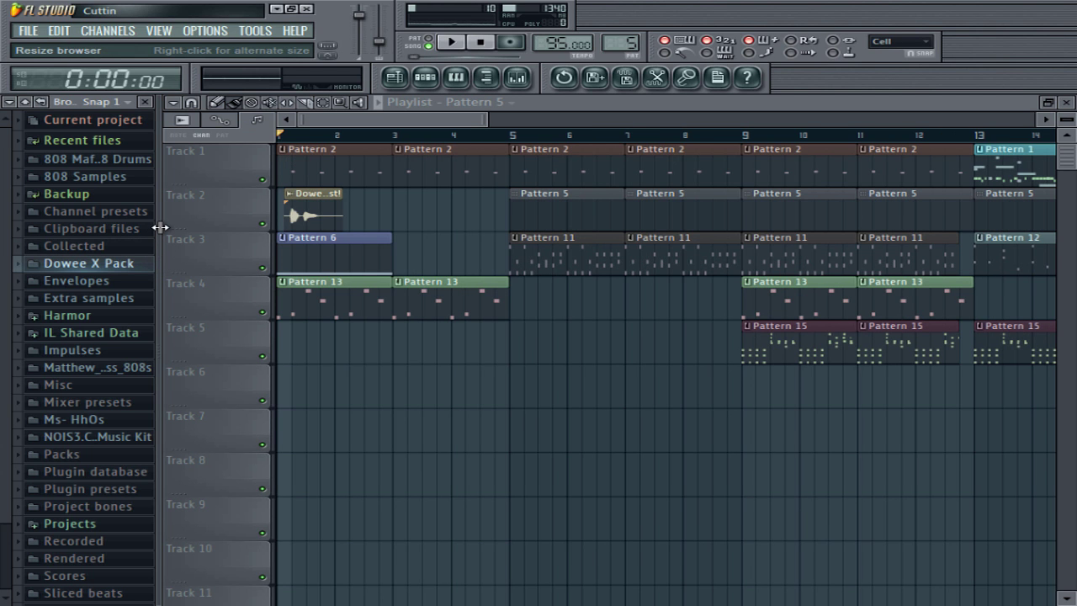
mouse_move(160, 228)
mouse_down()
mouse_move(291, 199)
mouse_move(122, 223)
mouse_move(175, 218)
mouse_move(154, 218)
mouse_up()
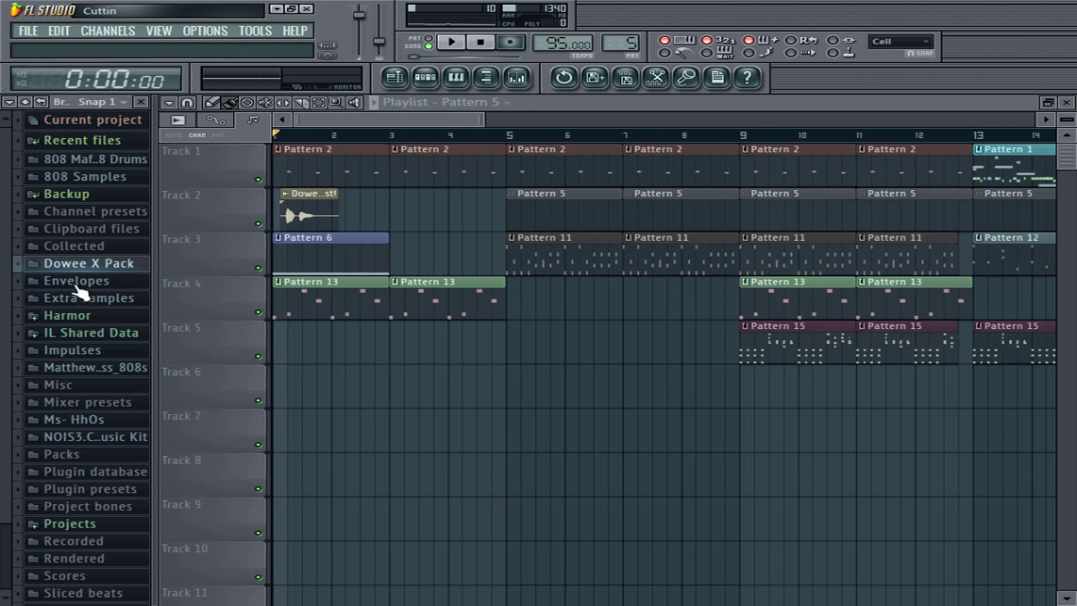
Switch back to Windows Explorer and open the Dowee X Pack folder.
key(alt+Tab)
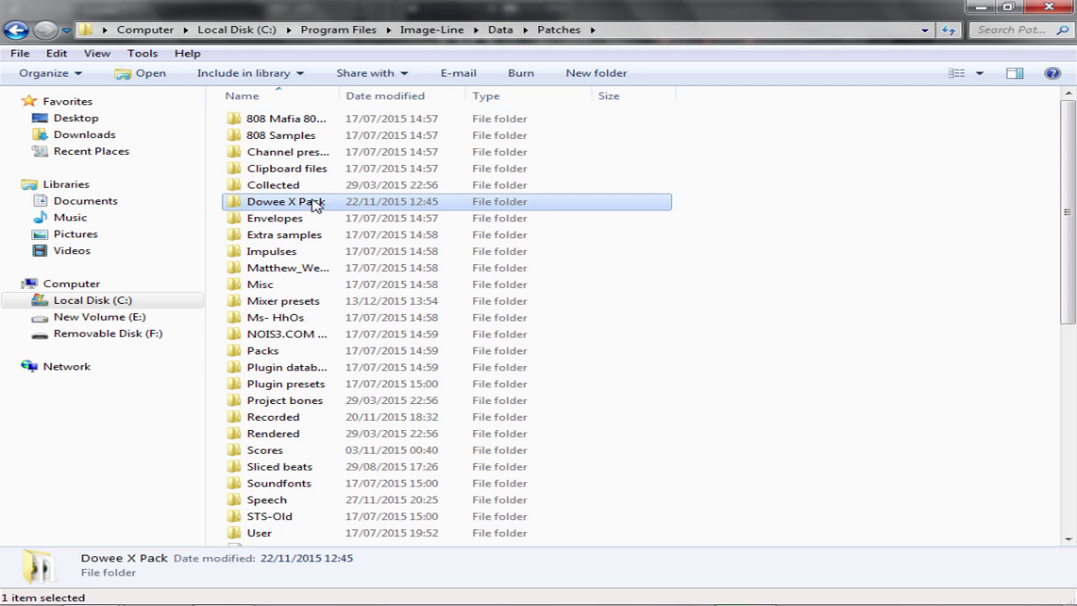
click(258, 185)
double_click(257, 203)
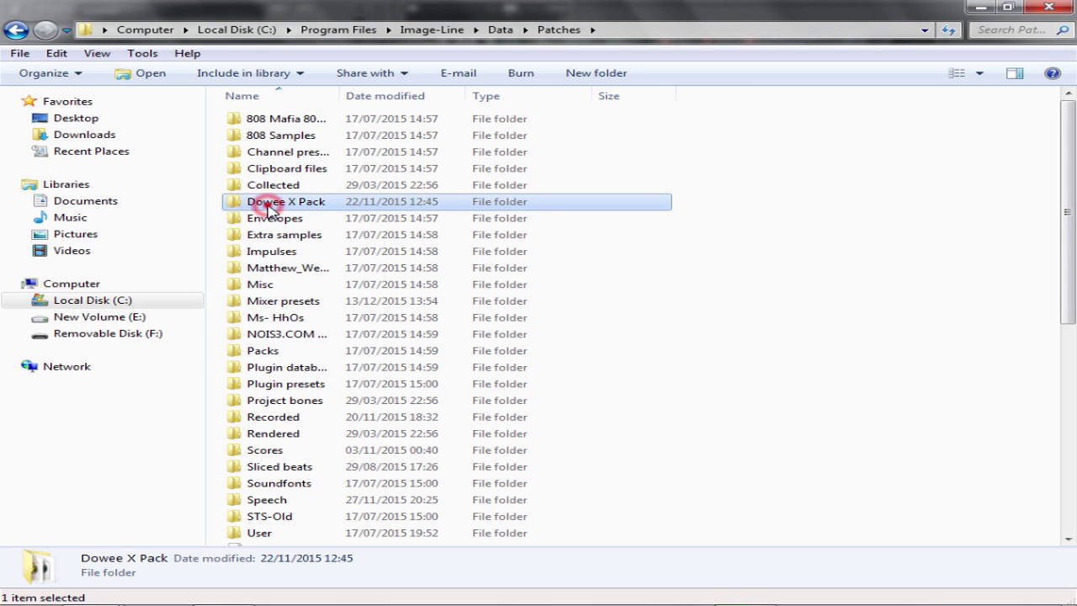
drag(378, 476, 358, 463)
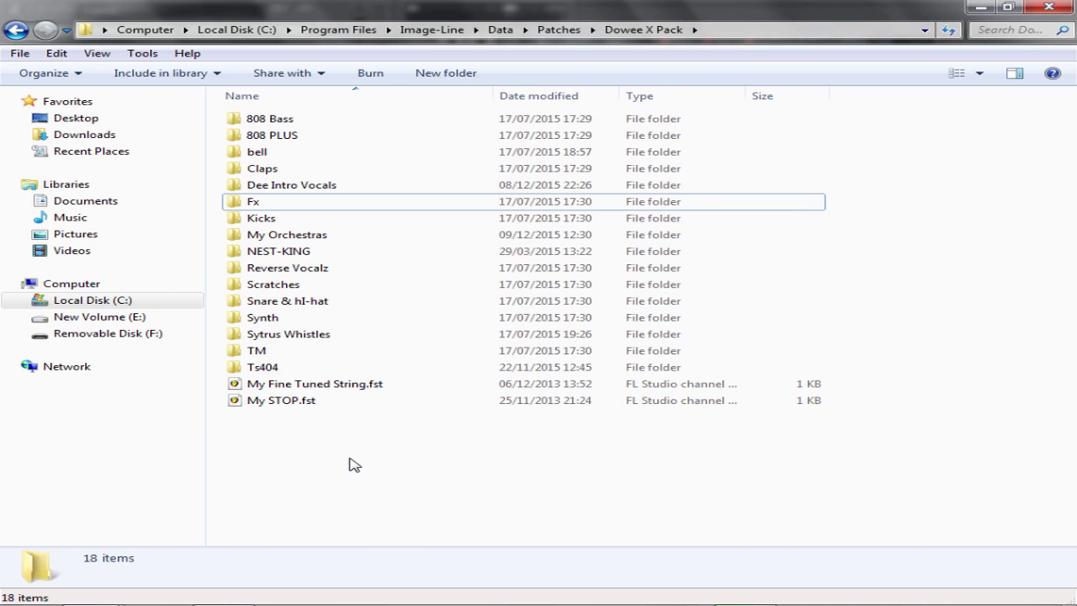
Check the FL Studio browser against the Dowee X Pack contents and return to the Patches folder.
key(alt+Tab)
key(alt+Tab)
click(16, 32)
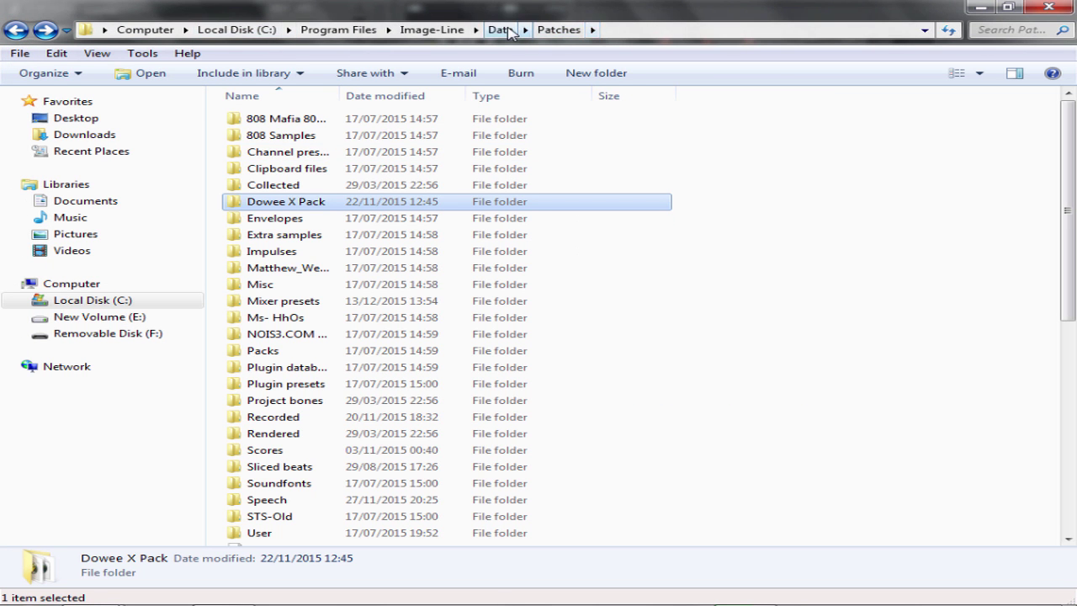
Create a folder named My 1st samp in the Patches folder and check for it in the FL Studio browser.
scroll(505, 214, down, 8)
scroll(502, 211, up, 8)
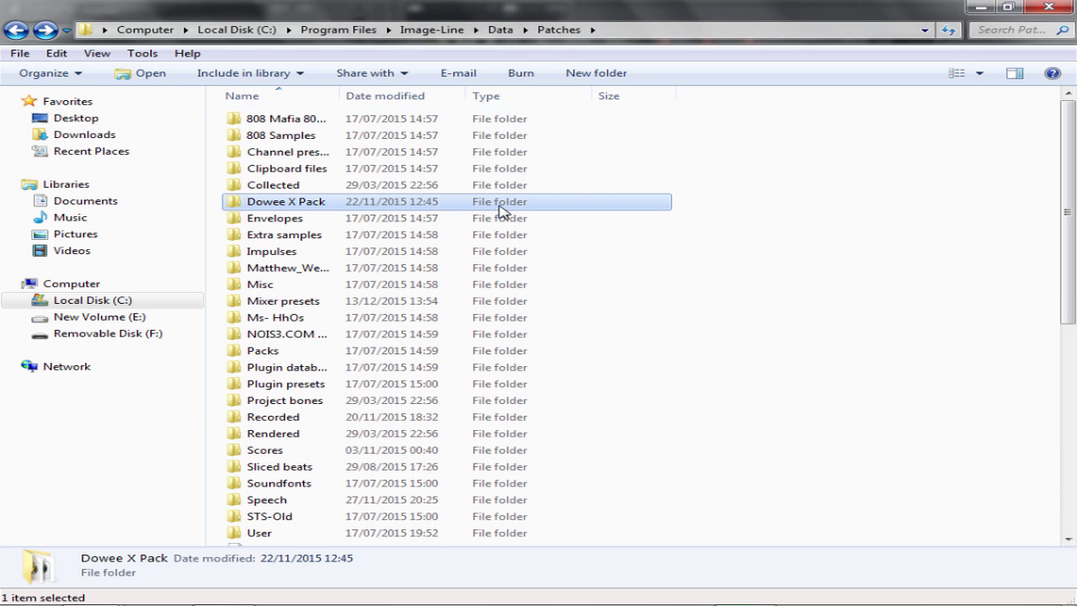
click(210, 197)
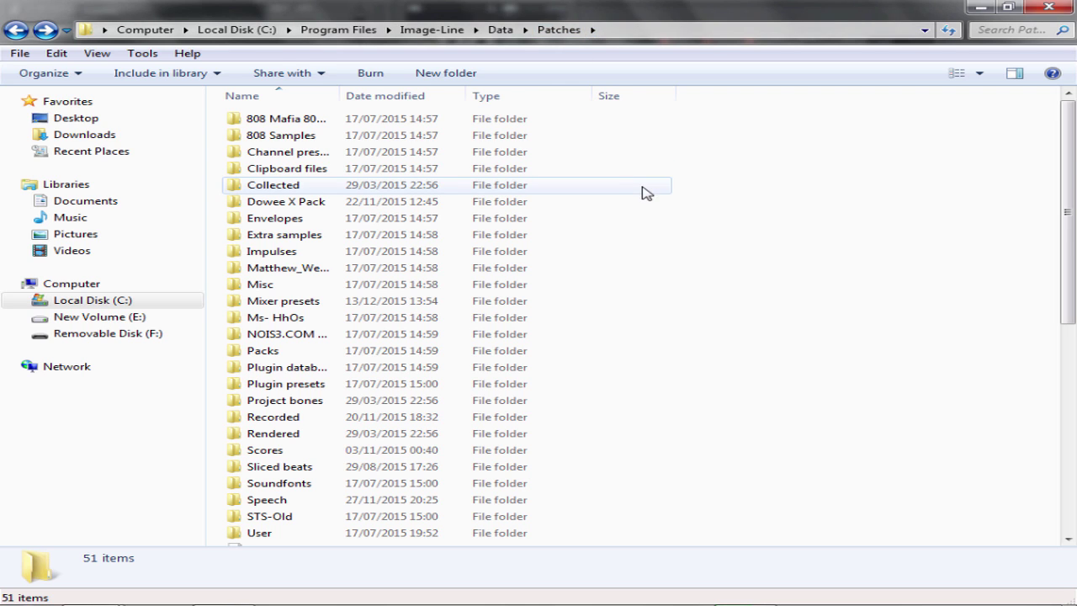
right_click(674, 262)
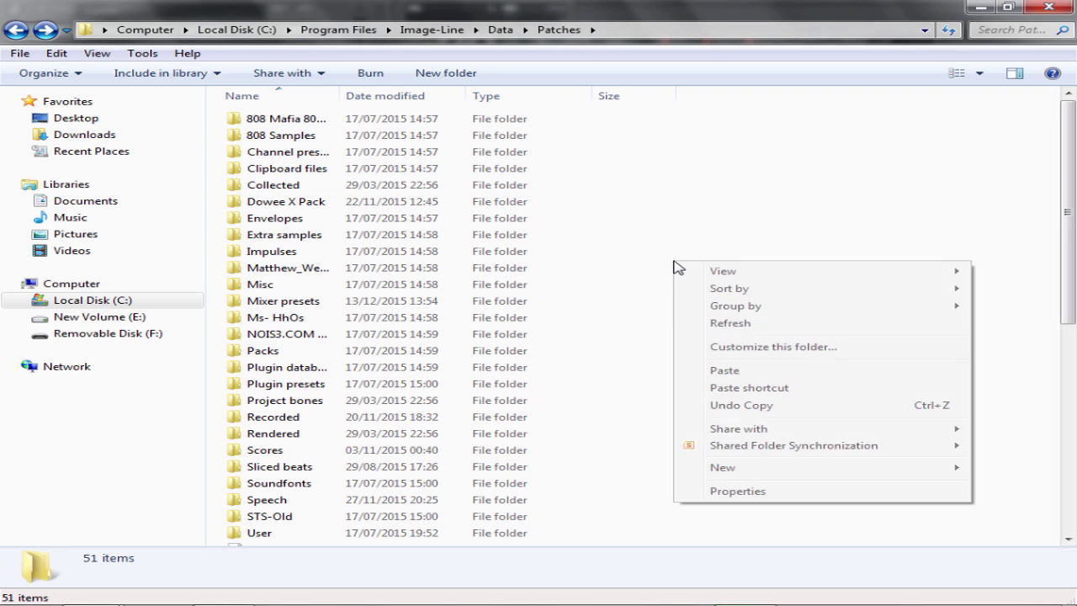
mouse_move(770, 468)
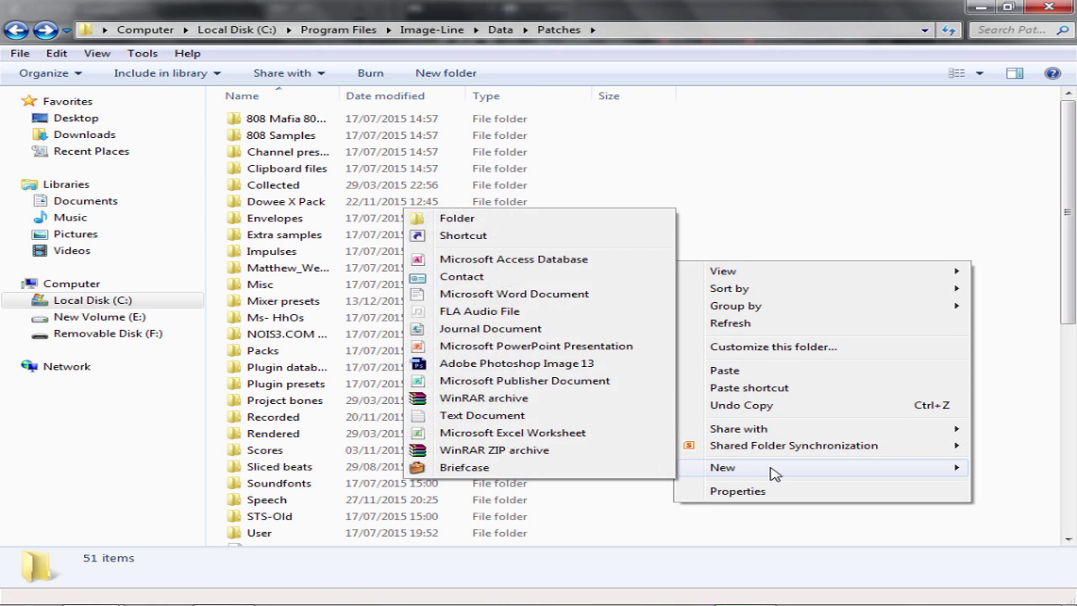
click(434, 218)
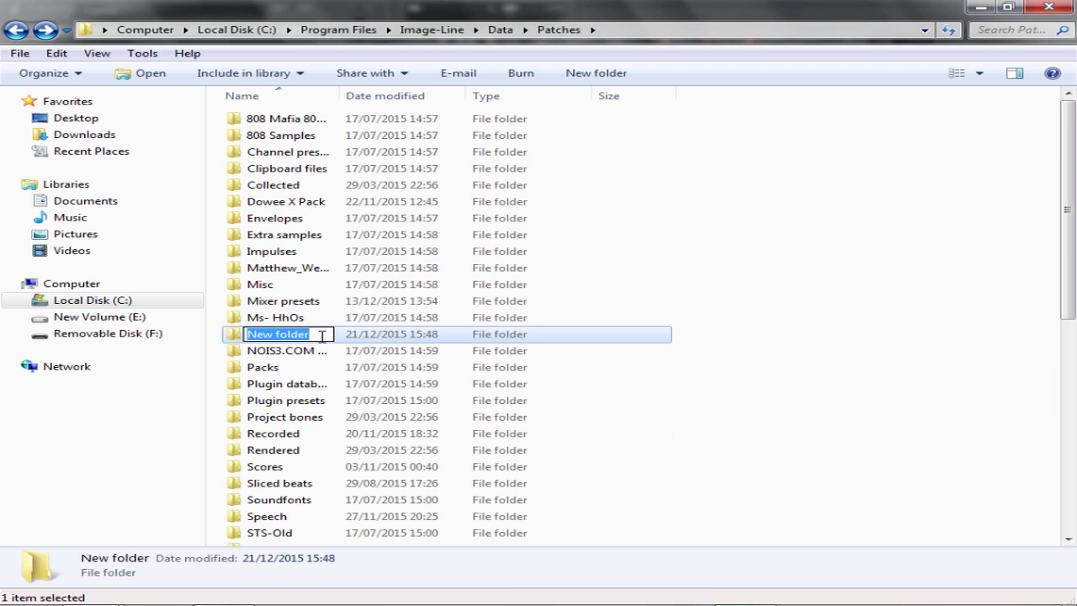
text(My 1st)
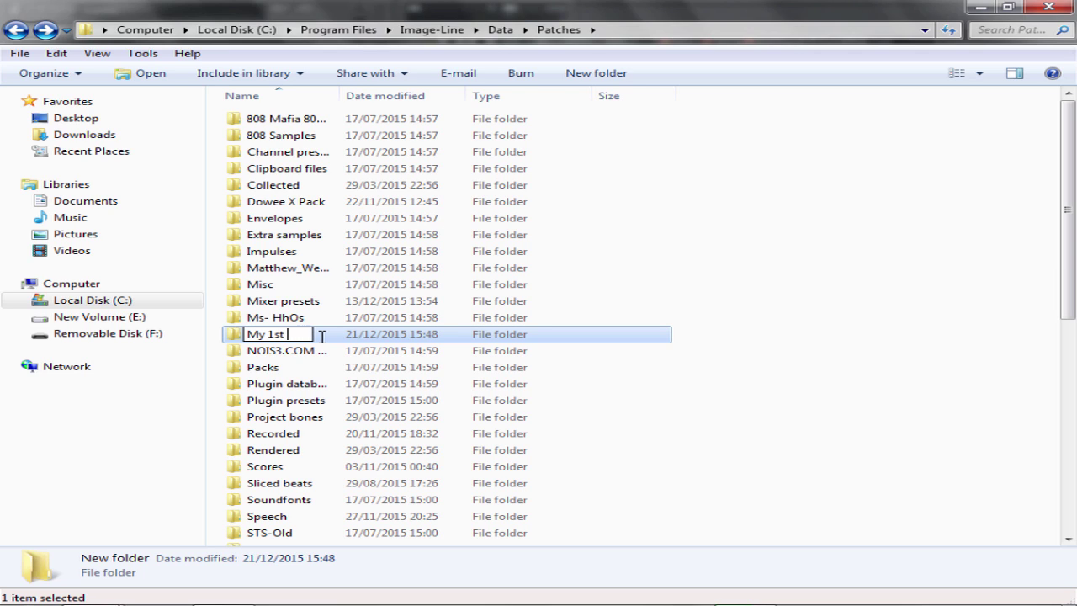
text( samp)
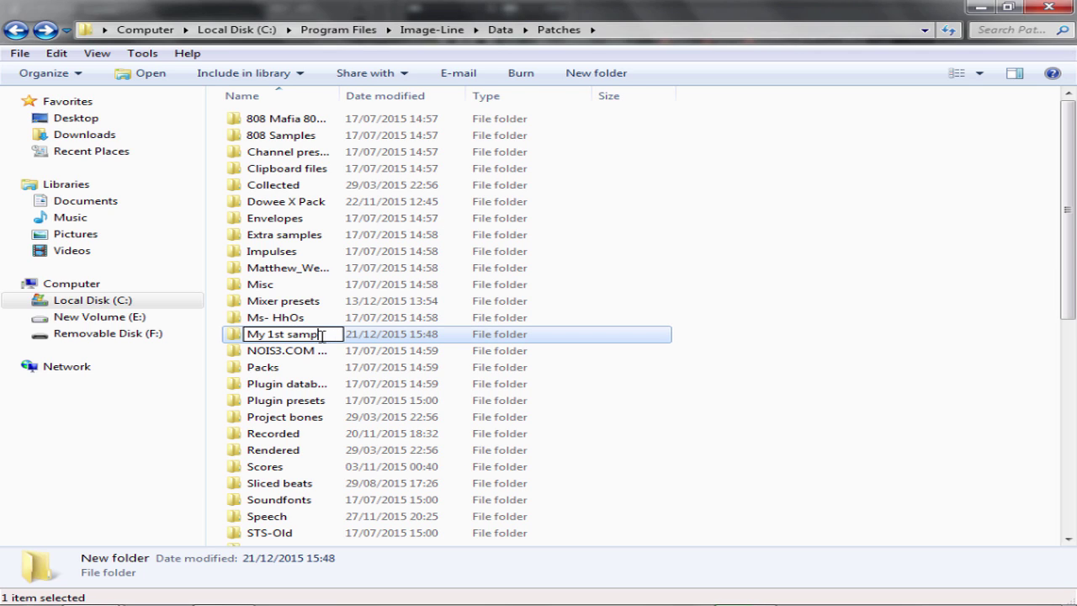
key(Return)
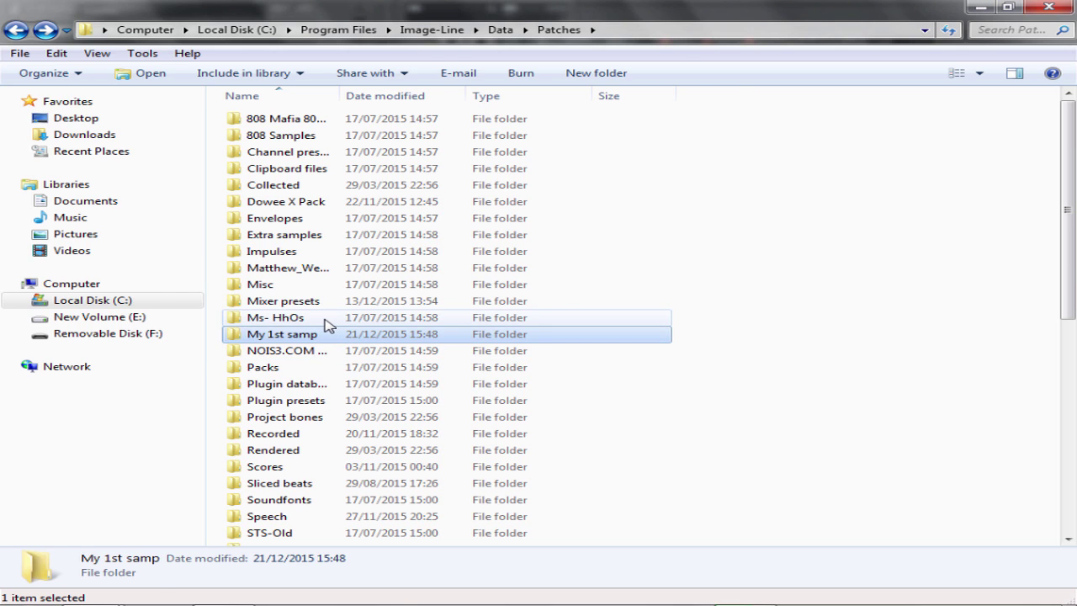
key(alt+Tab)
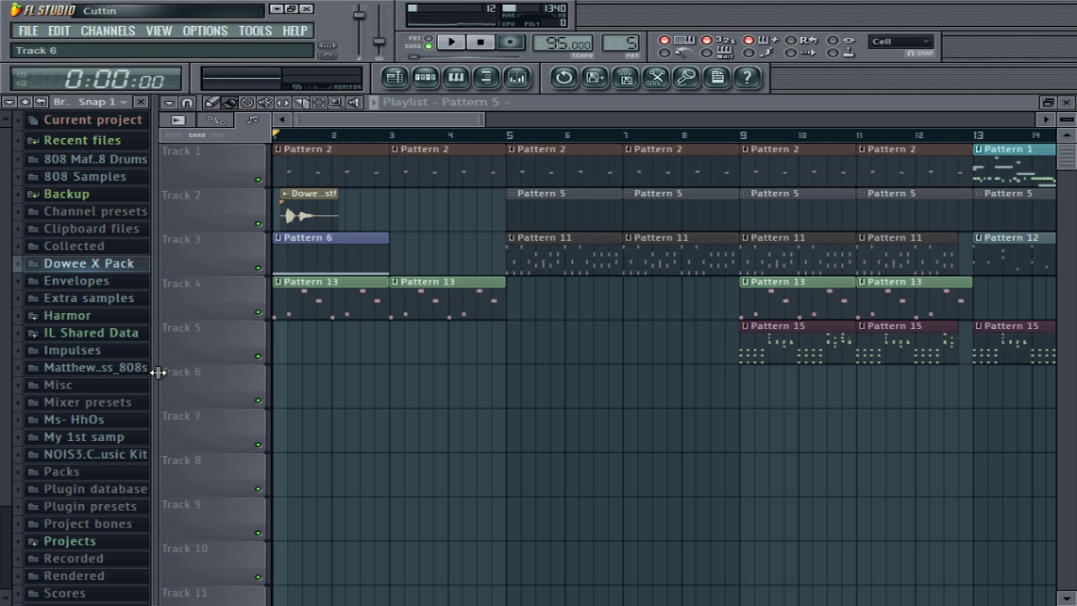
key(alt+Tab)
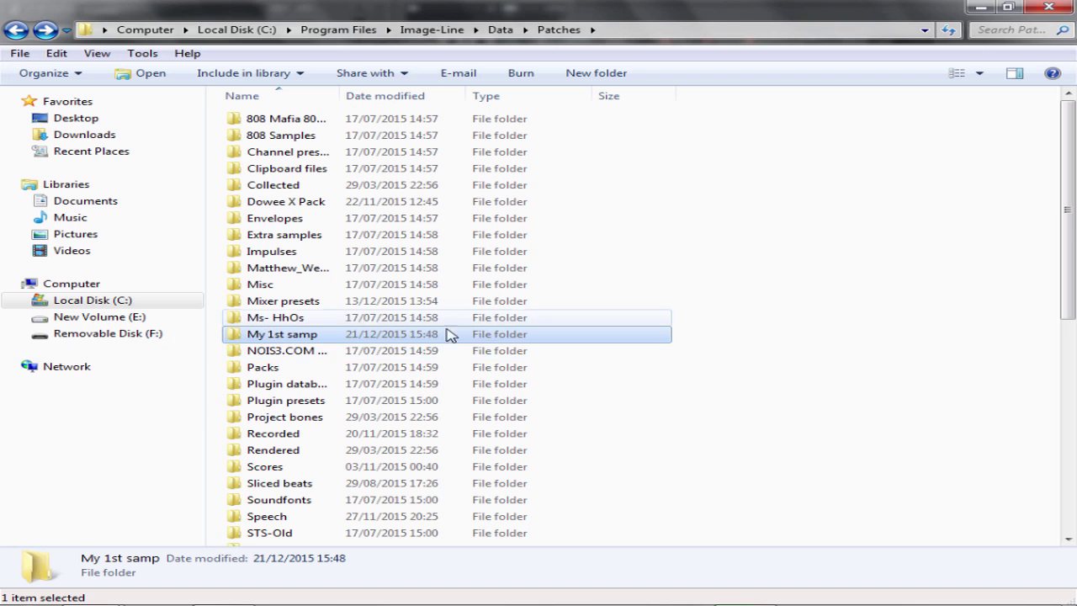
Rename the My 1st samp folder to A samp pack and select it in the FL Studio browser.
click(252, 337)
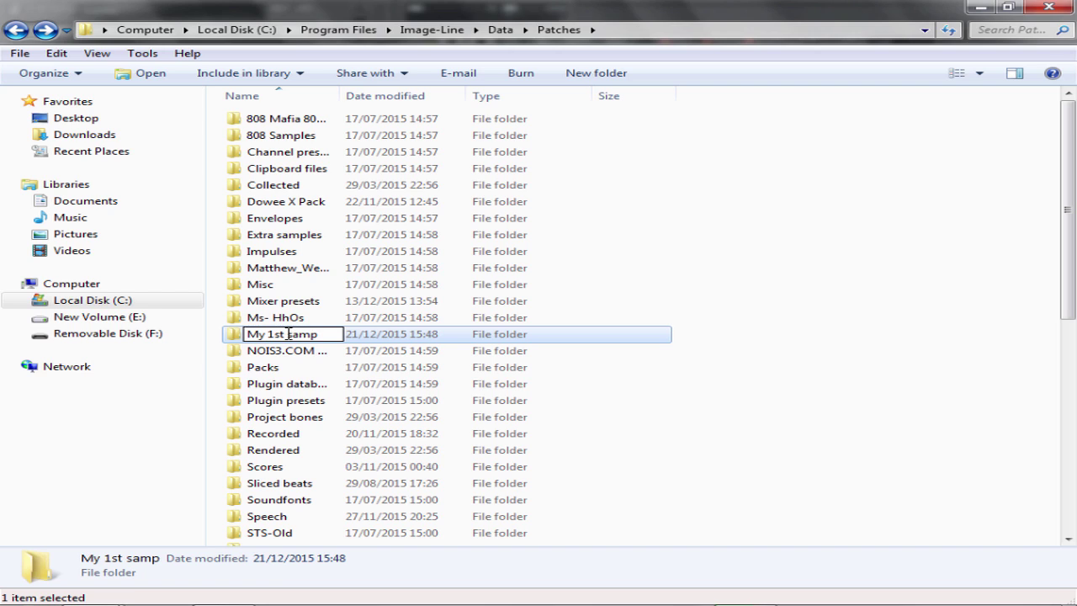
text(amp pack)
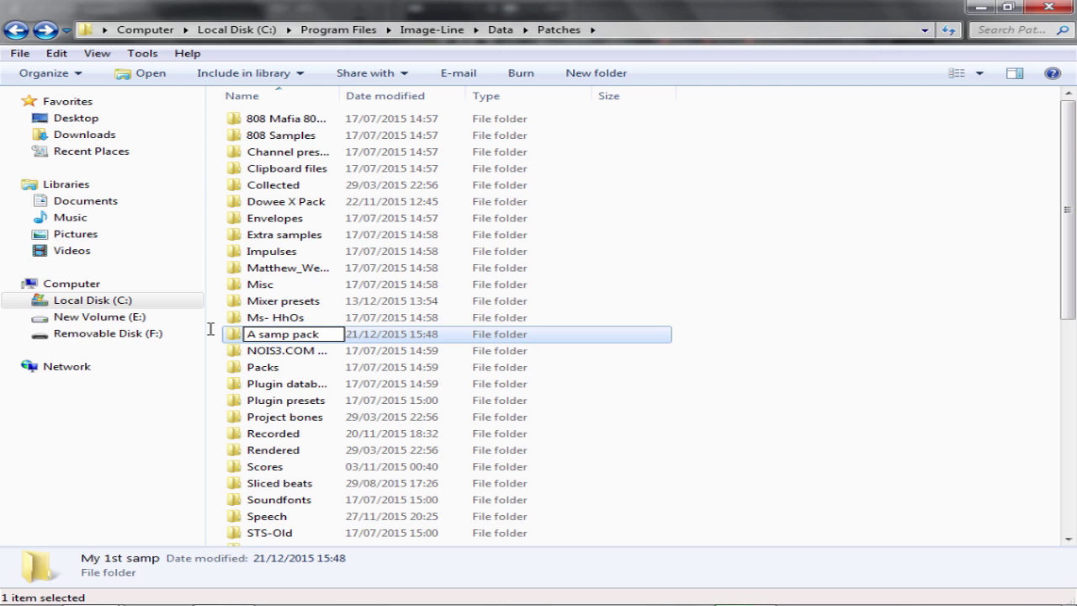
key(Return)
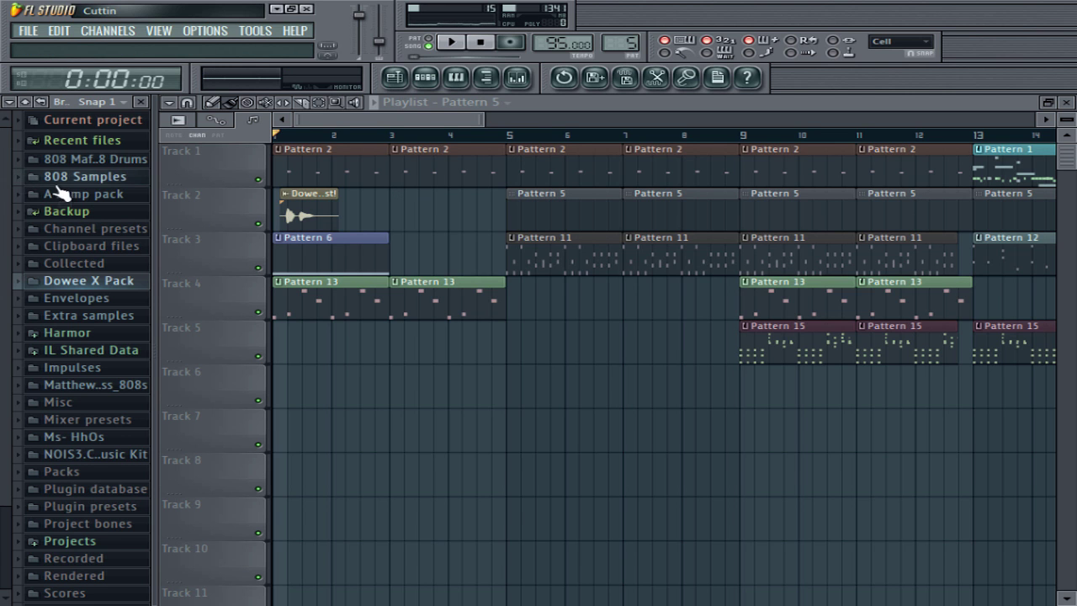
click(39, 195)
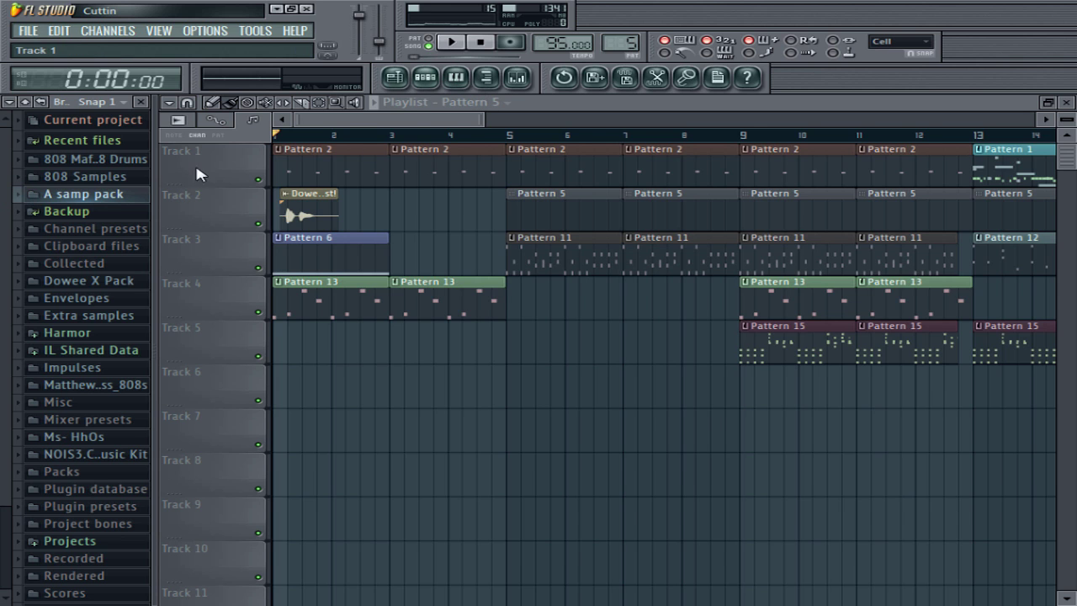
Collapse the browser and show the step sequencer, moved higher over the playlist.
drag(156, 178, 3, 165)
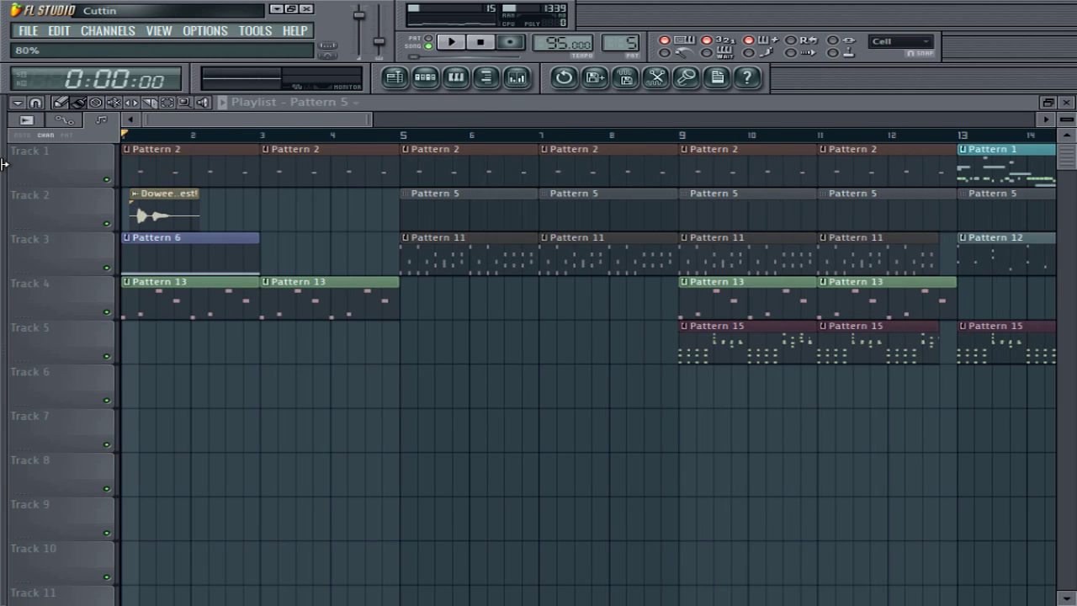
click(425, 76)
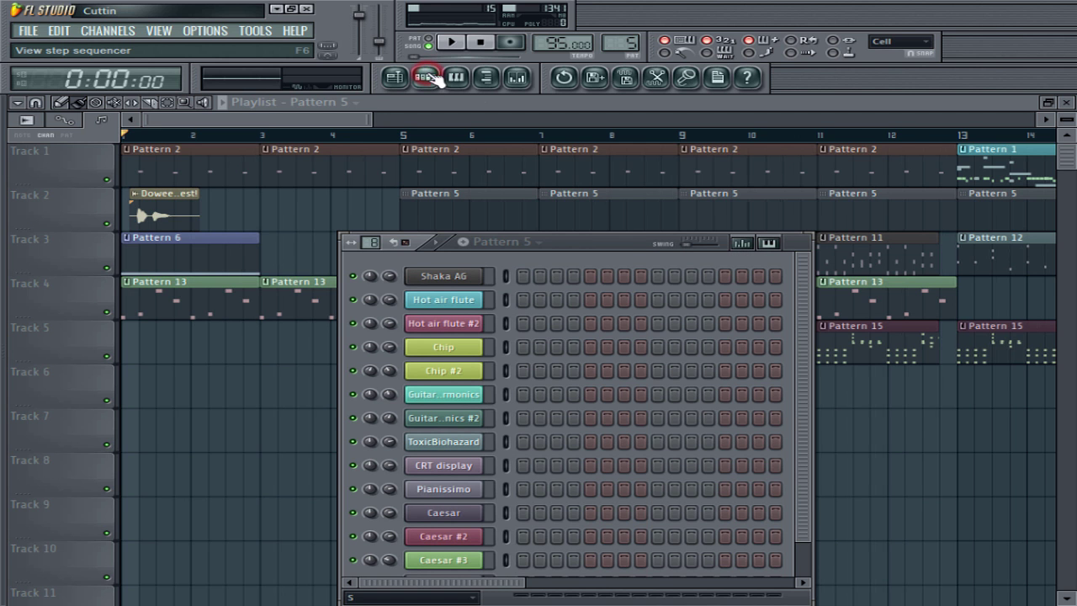
drag(604, 250, 664, 126)
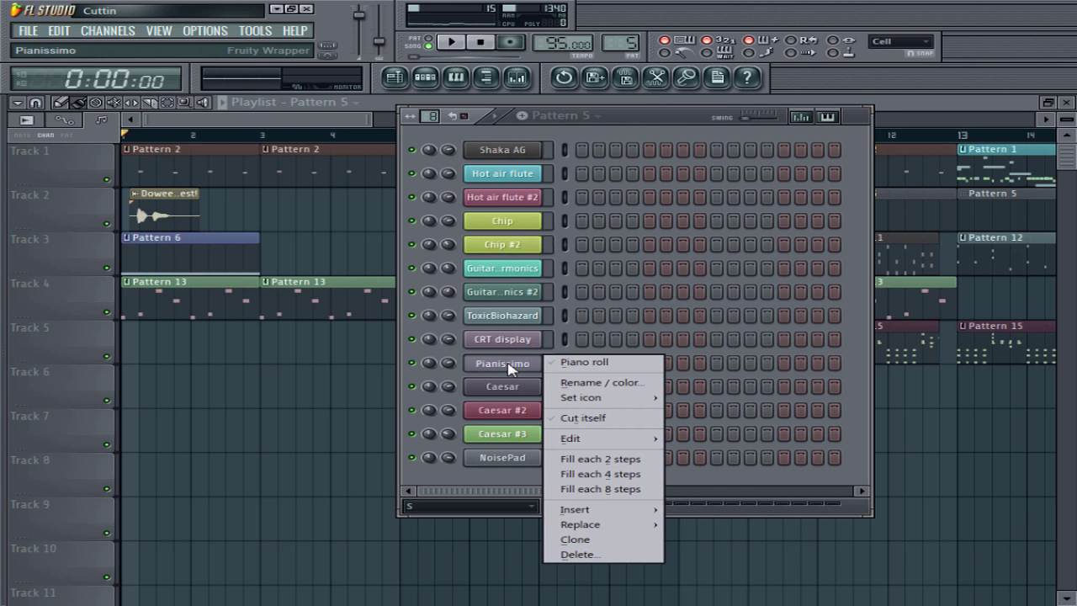
click(660, 134)
View the channel settings and Sytrus windows of Hot air flute and Hot air flute #2, closing each one.
click(505, 174)
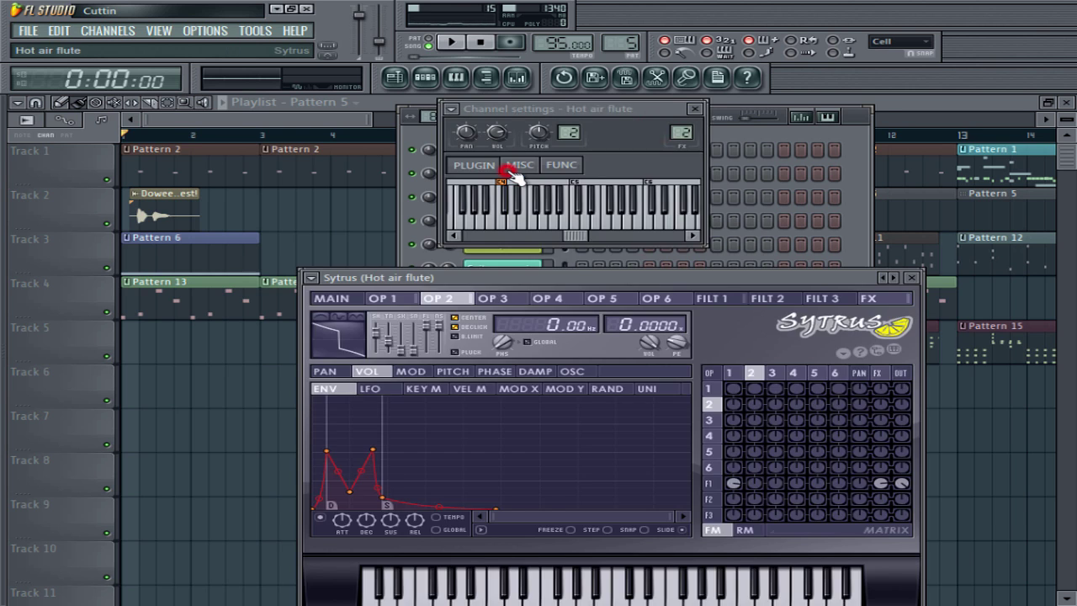
drag(594, 281, 707, 304)
click(695, 108)
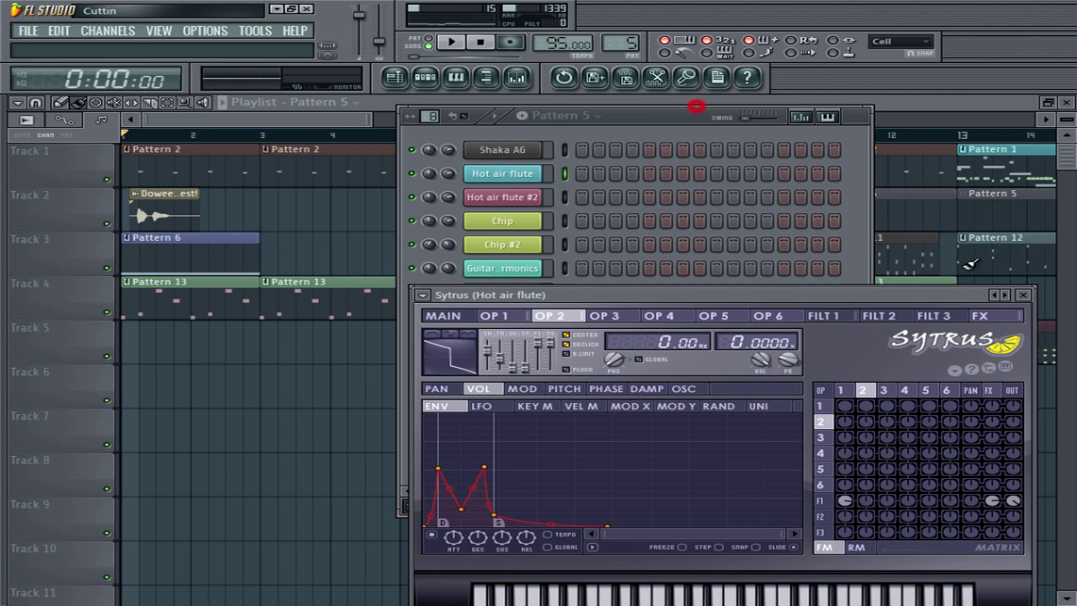
click(1023, 293)
click(505, 196)
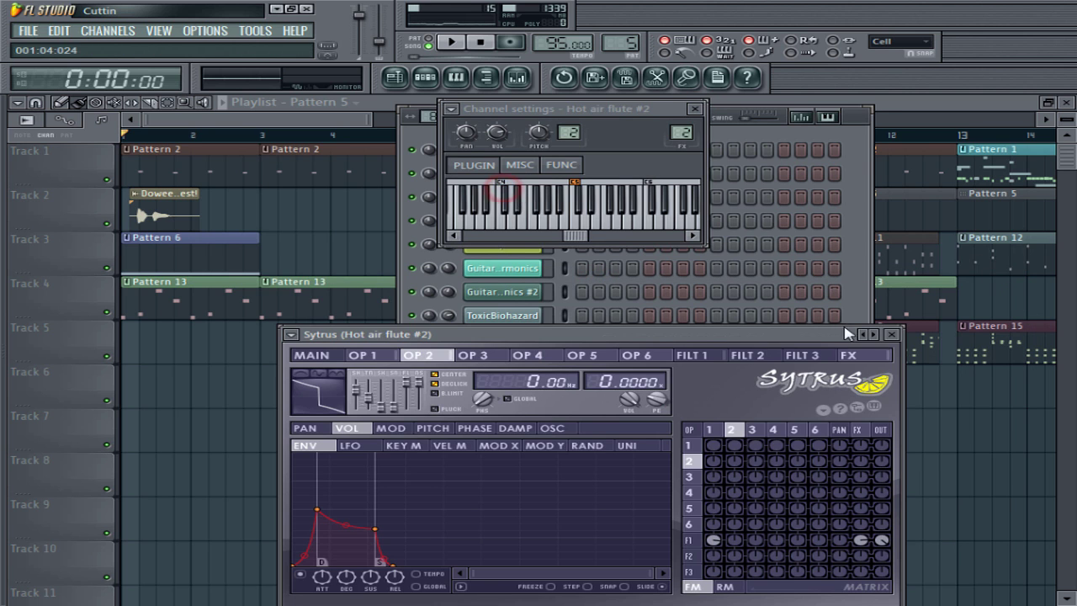
click(891, 335)
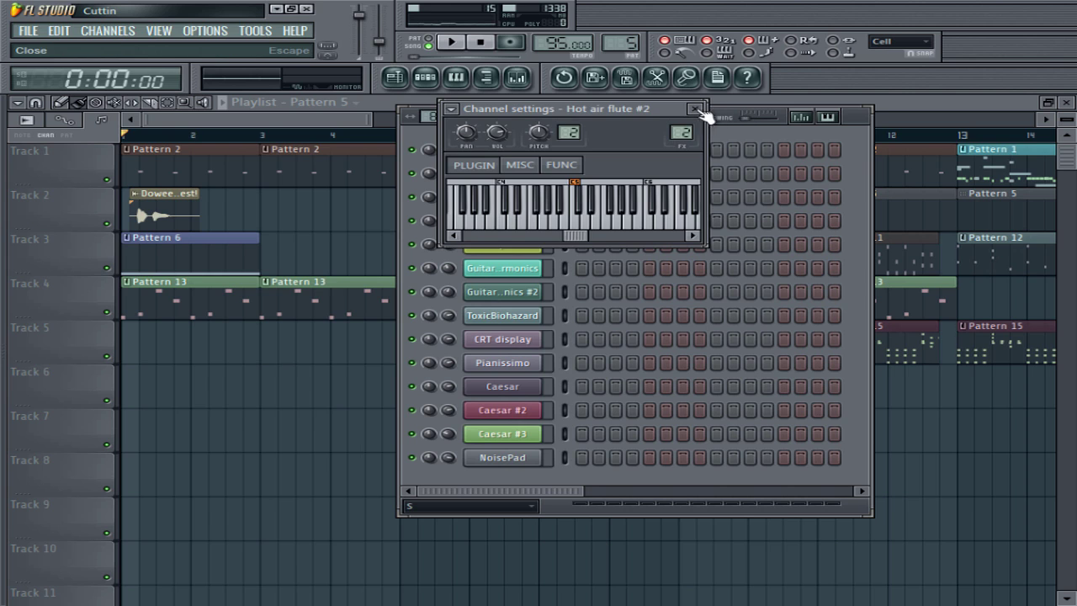
click(696, 109)
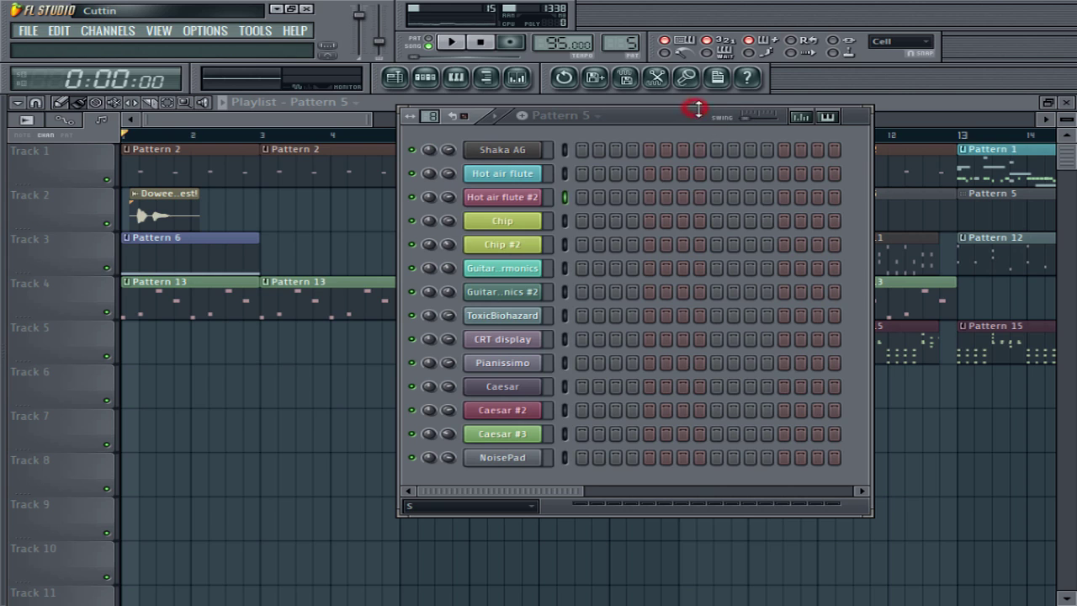
Insert a new Sytrus channel from the Guitar harmonics #2 channel and move its plugin window over the step sequencer.
right_click(545, 292)
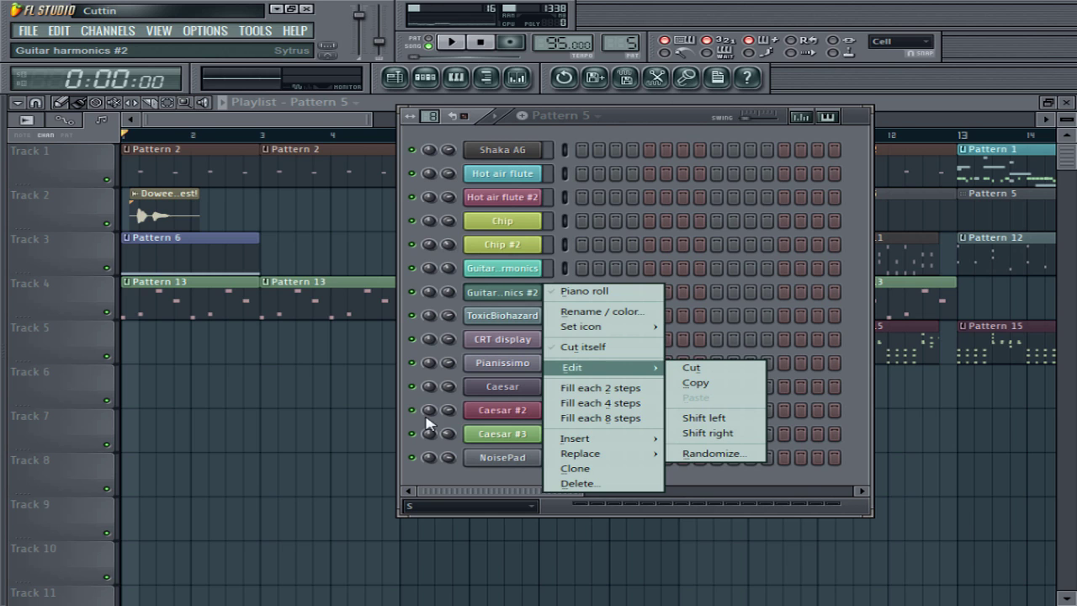
mouse_move(616, 443)
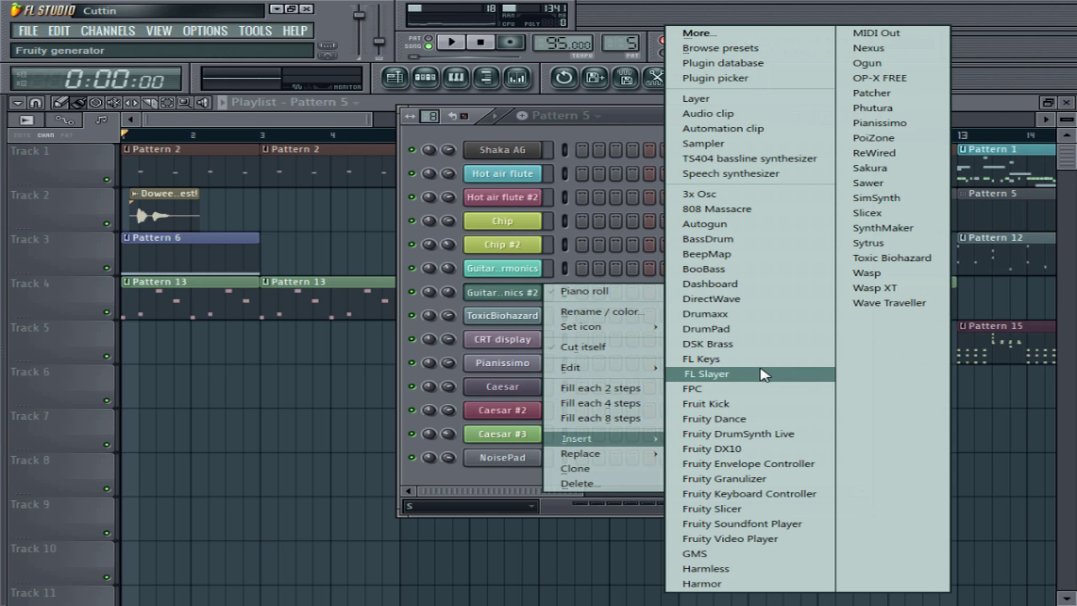
click(884, 245)
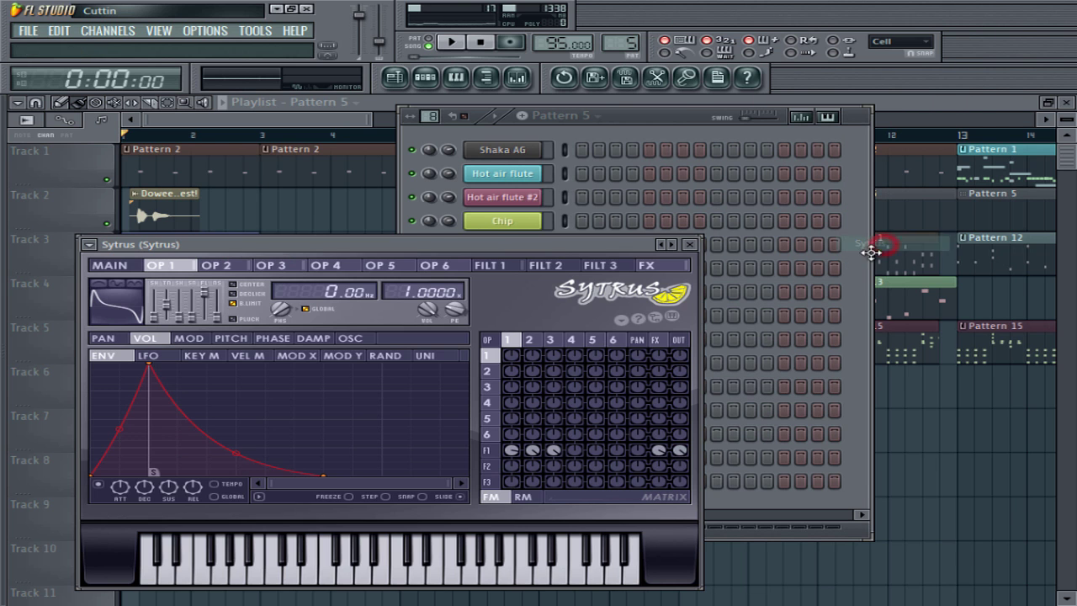
drag(578, 246, 789, 173)
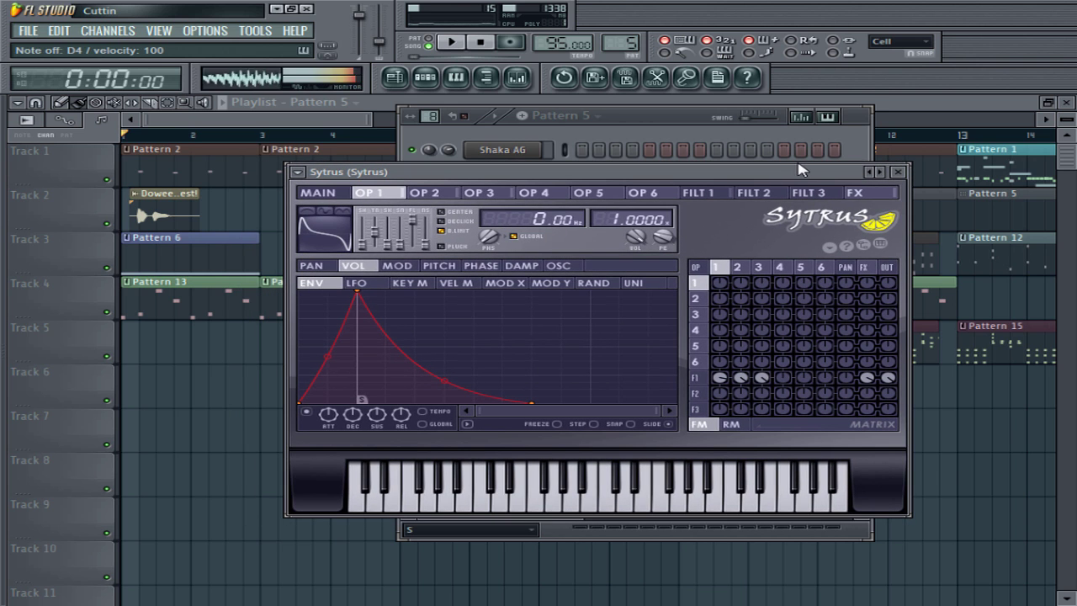
Play a run of notes to audition the default sound of the new Sytrus channel.
key(b)
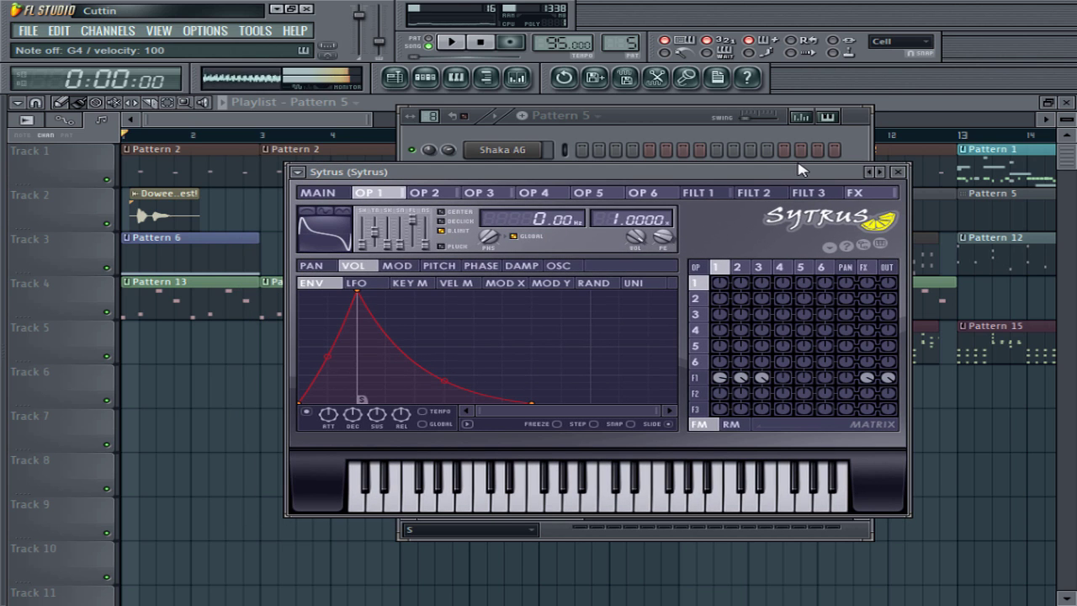
key(v)
key(c)
key(x)
key(z)
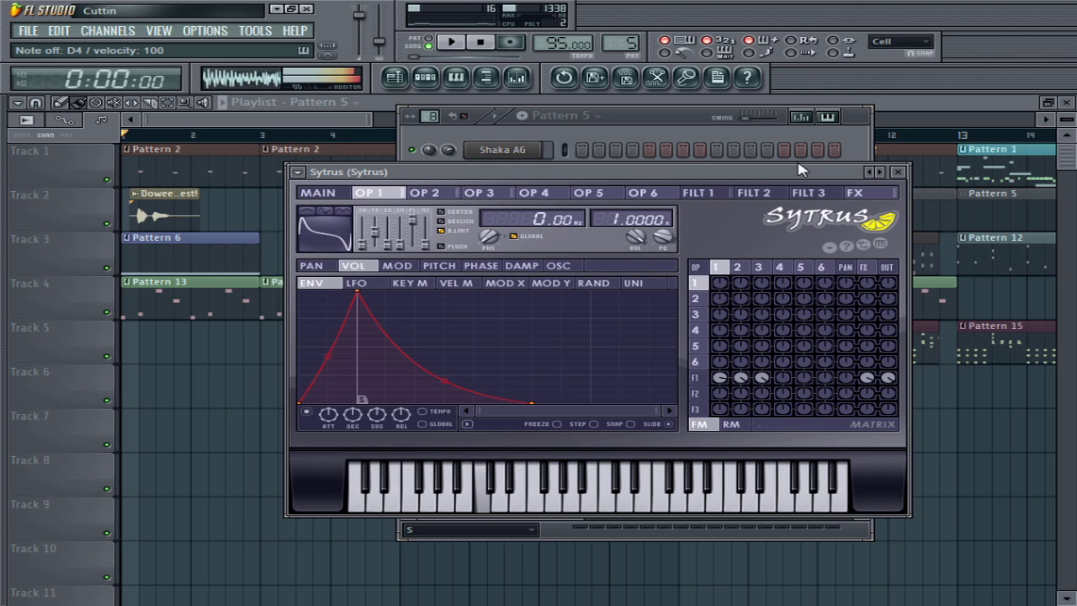
key(c)
key(v)
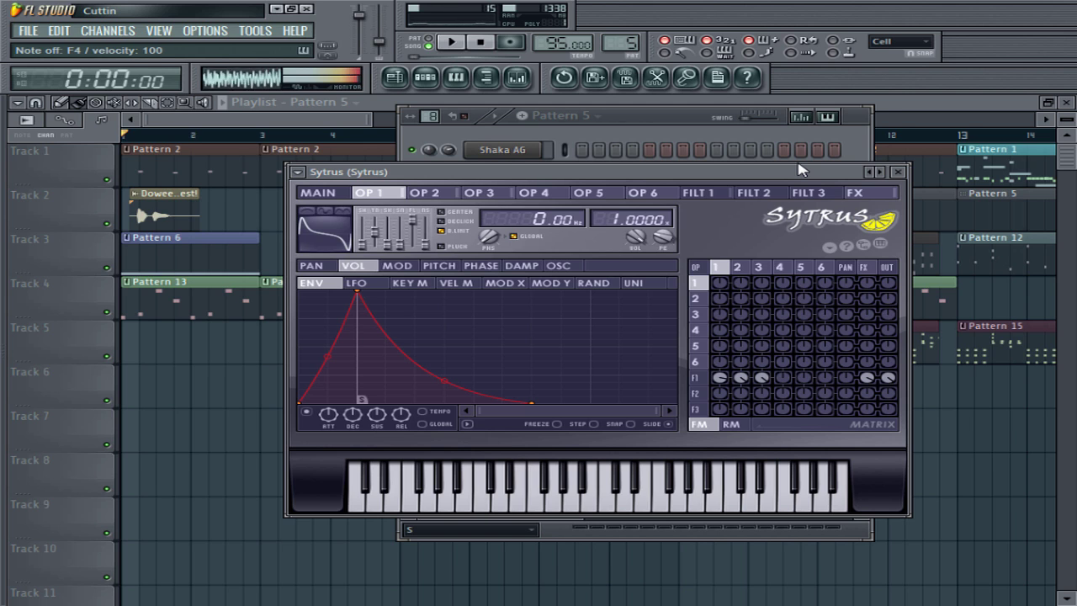
key(b)
key(n)
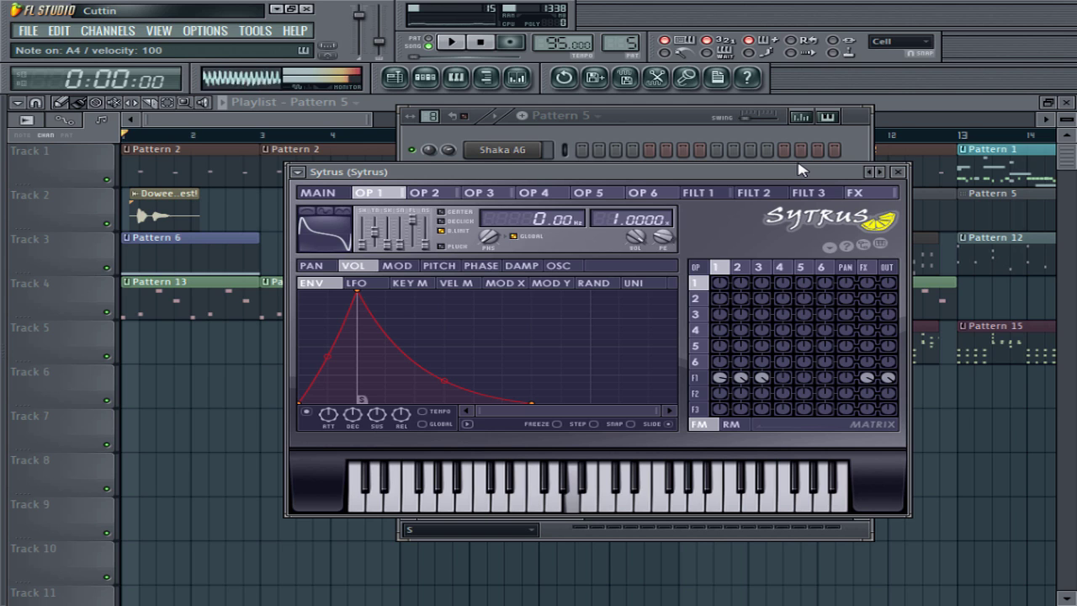
key(n)
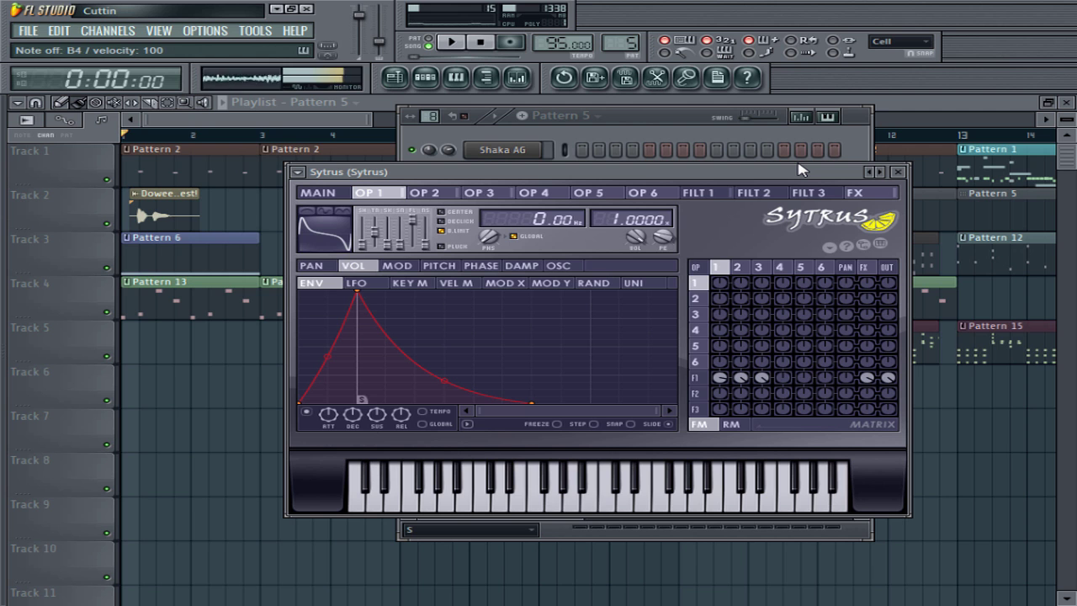
key(b)
Reshape operator 1's volume envelope in Sytrus with a lower, earlier peak, an added point and a shorter tail, testing notes.
drag(660, 176, 646, 157)
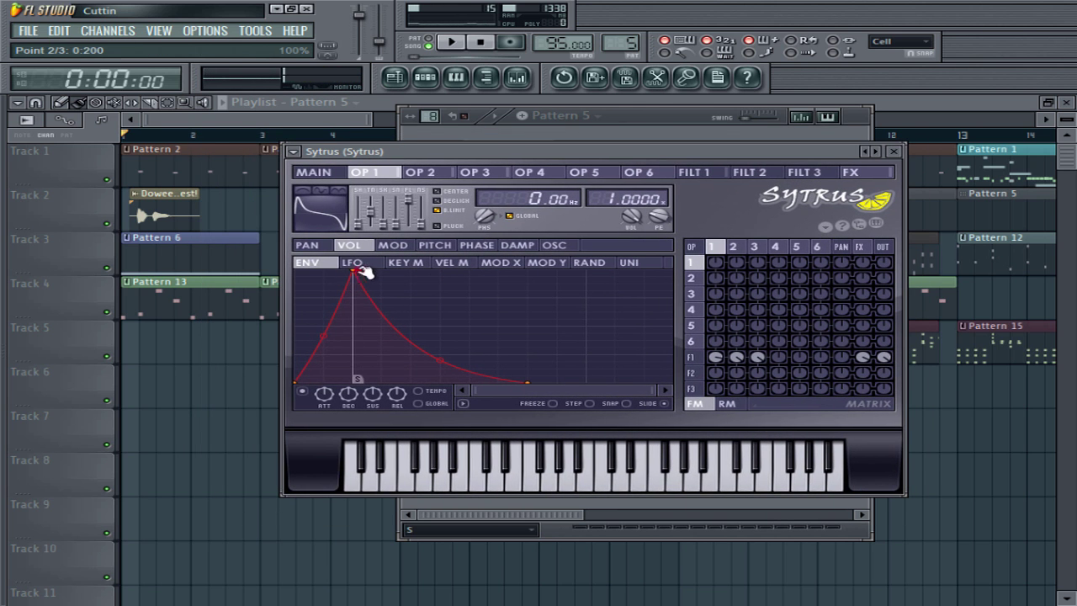
drag(362, 270, 317, 346)
right_click(313, 341)
key(c)
key(m)
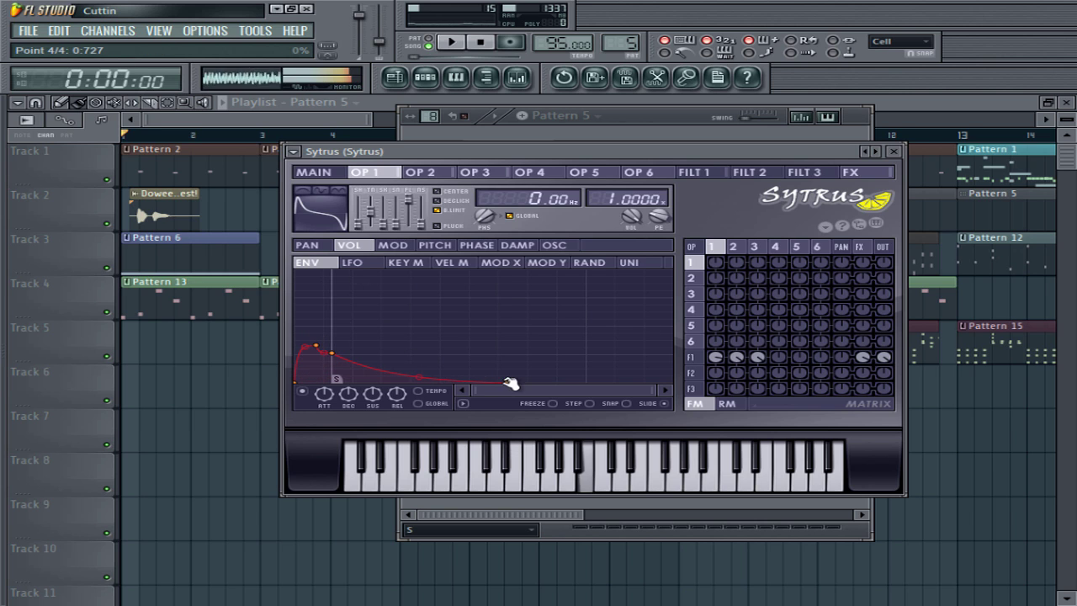
drag(508, 382, 404, 384)
key(b)
Lower operator 1's frequency ratio to 0.0000 in Sytrus and test it with a few notes.
drag(611, 198, 611, 212)
key(b)
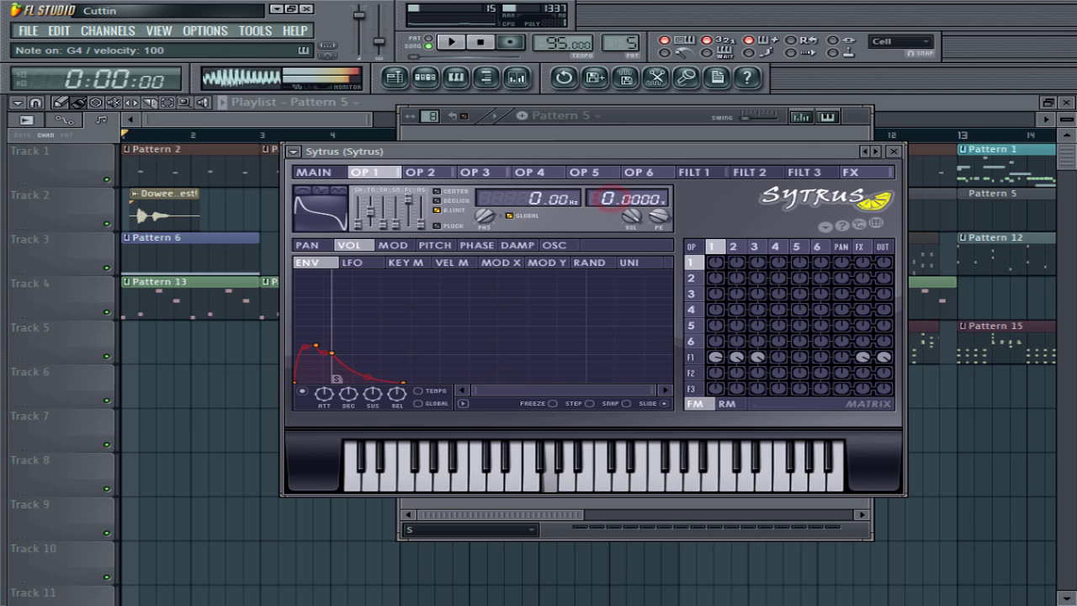
key(c)
Lower the master pitch on the Sytrus main page by about 10 semitones, testing notes.
click(312, 172)
key(m)
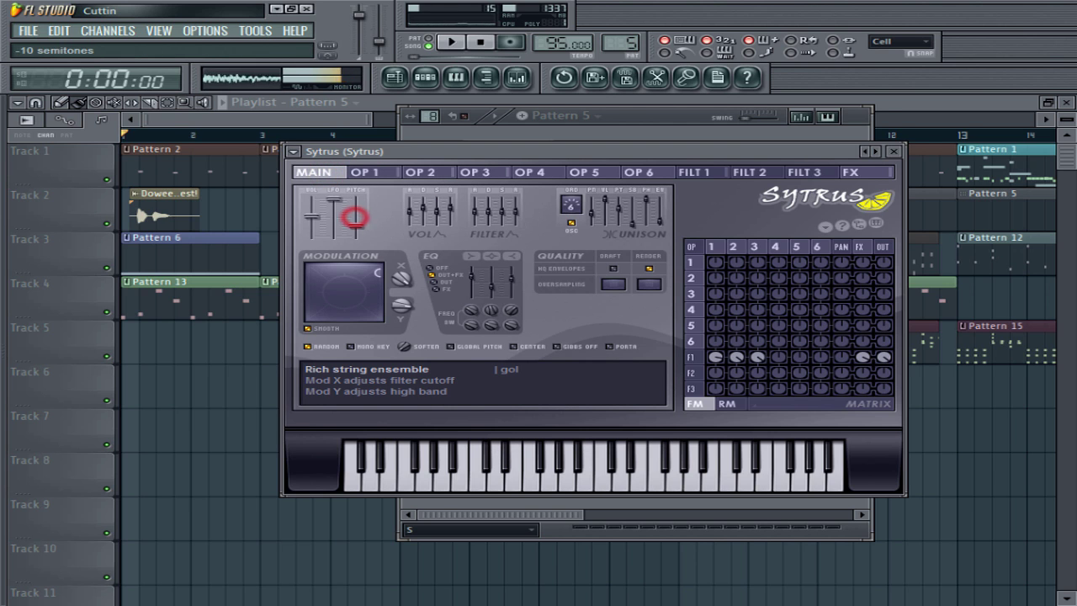
drag(355, 217, 354, 226)
key(b)
key(c)
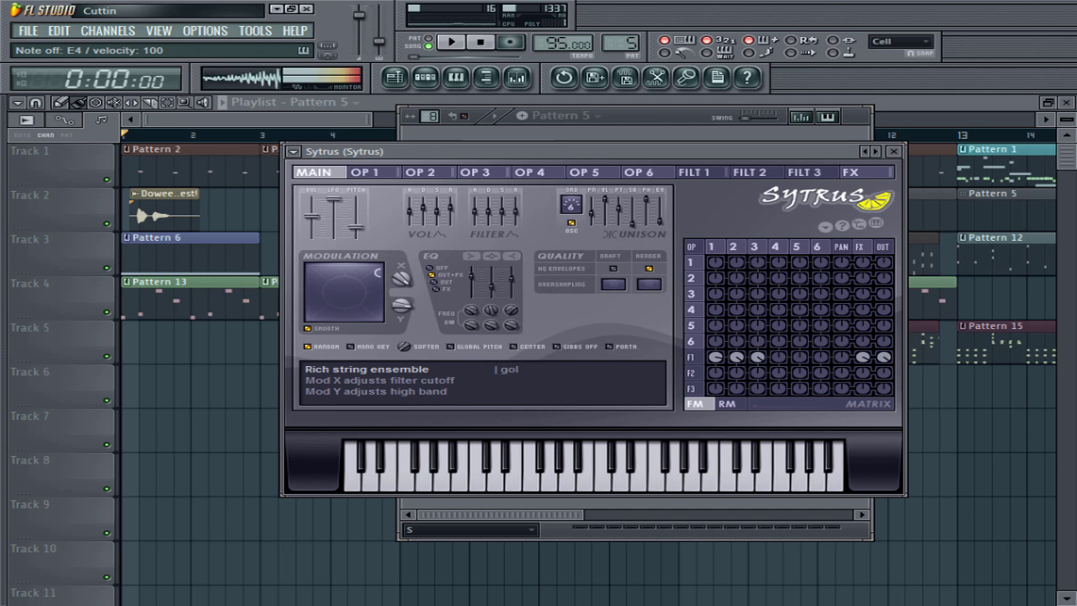
Play a sequence of notes to audition the pitched-down Sytrus sound.
key(v)
key(c)
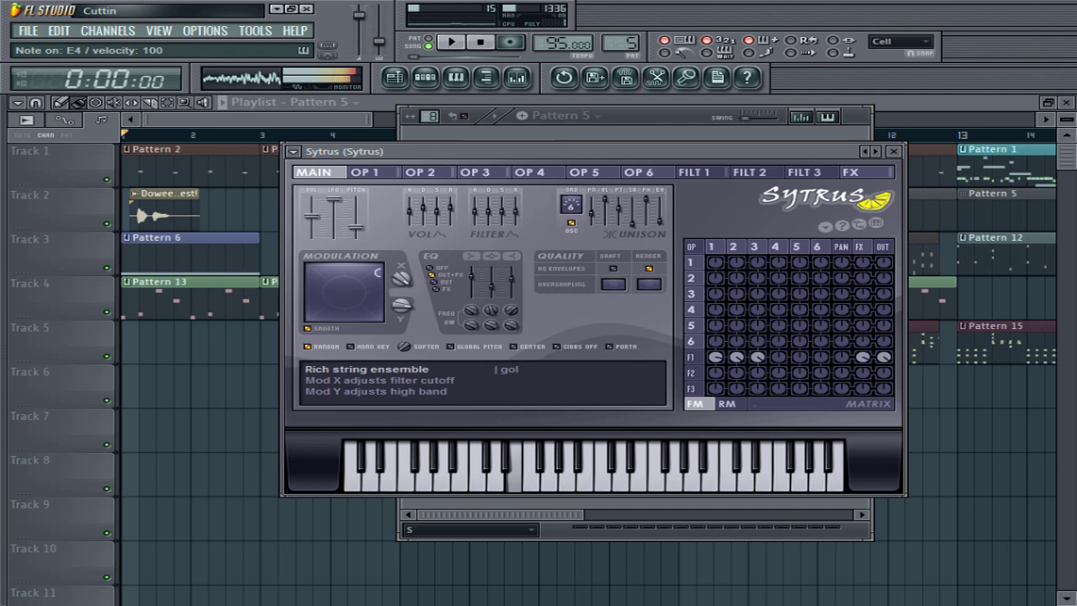
key(v)
key(b)
key(n)
key(x)
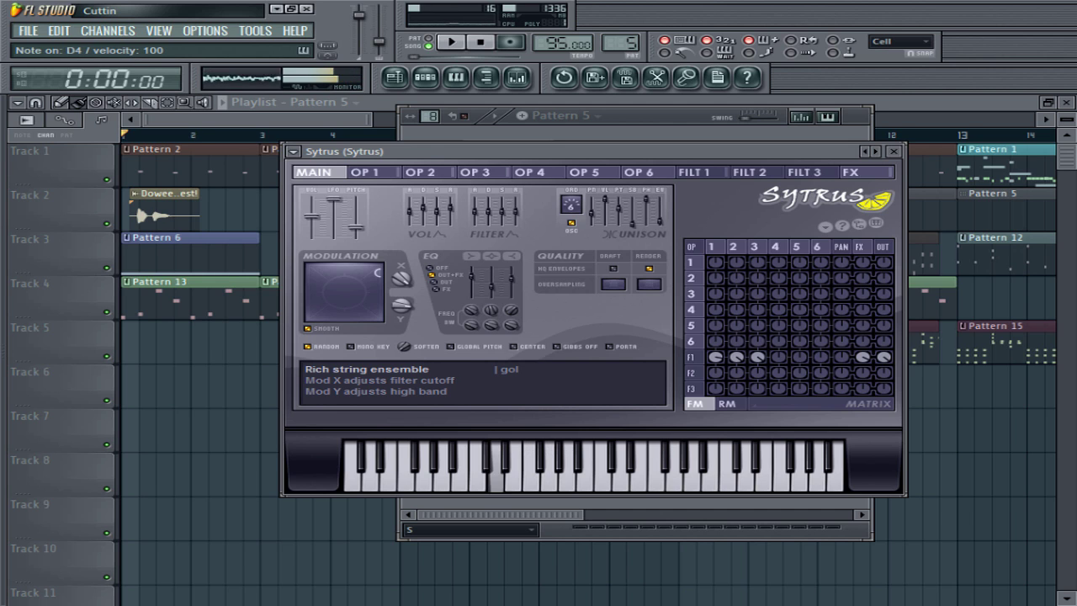
key(c)
key(c)
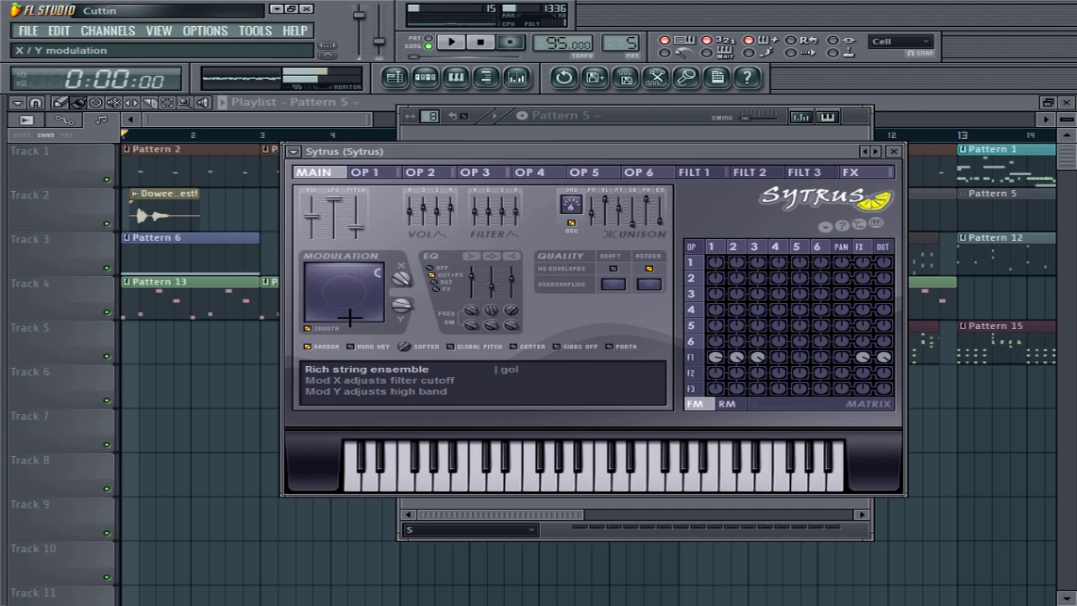
Save the Sytrus sound as a preset named xxx in the A samp pack folder under Patches.
drag(454, 150, 312, 183)
click(262, 174)
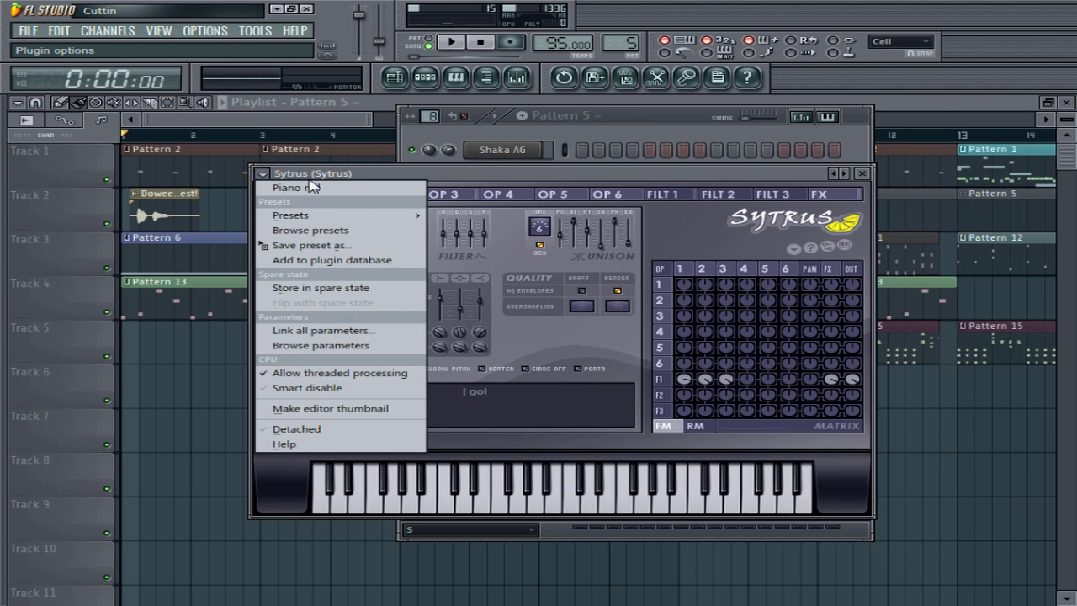
click(259, 172)
click(263, 175)
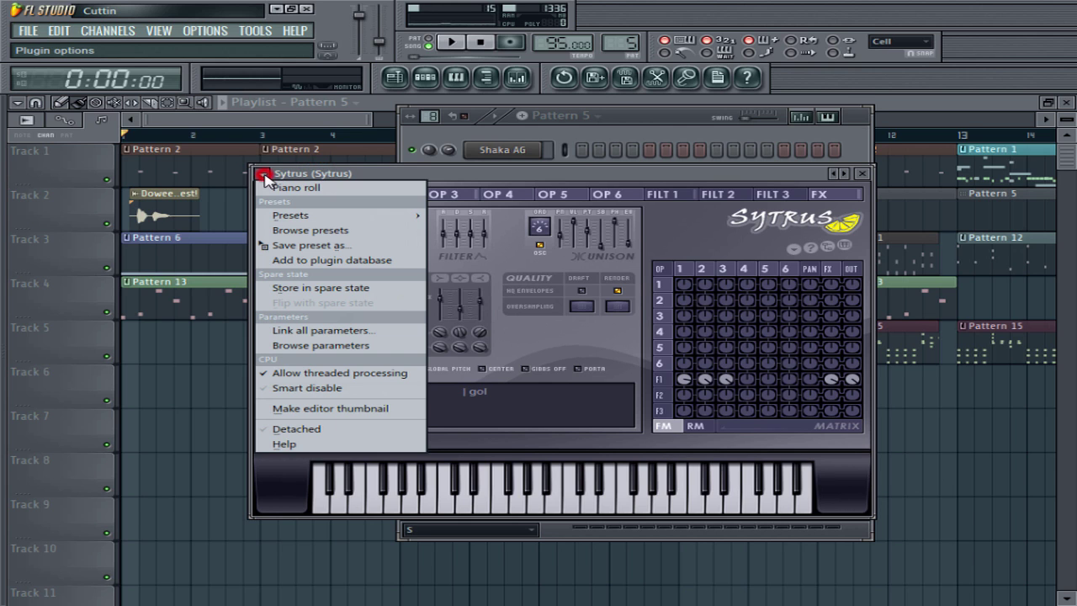
click(311, 250)
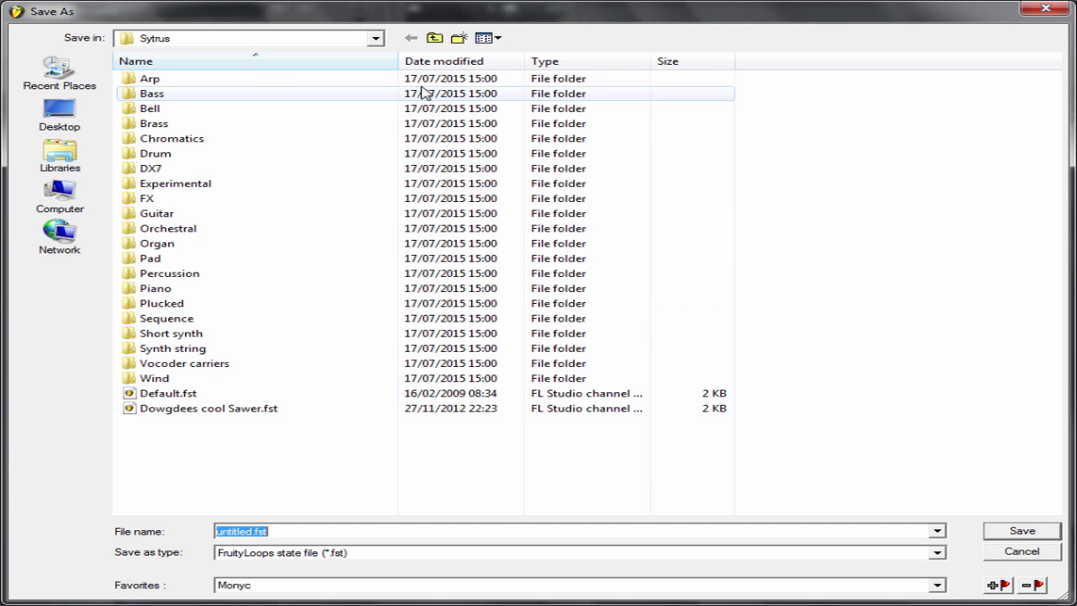
click(375, 38)
scroll(349, 110, up, 8)
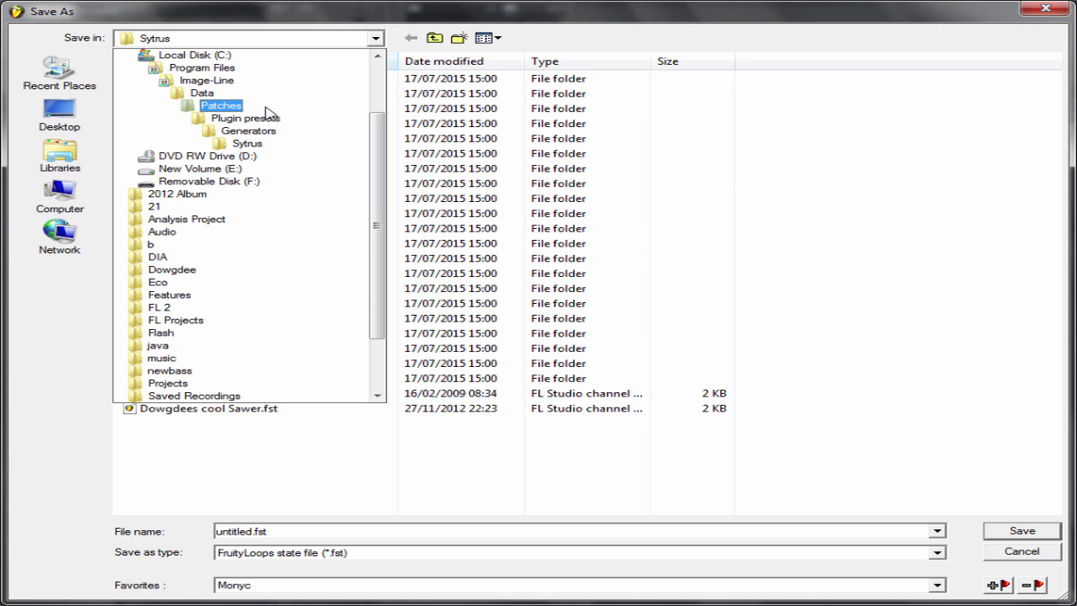
click(192, 107)
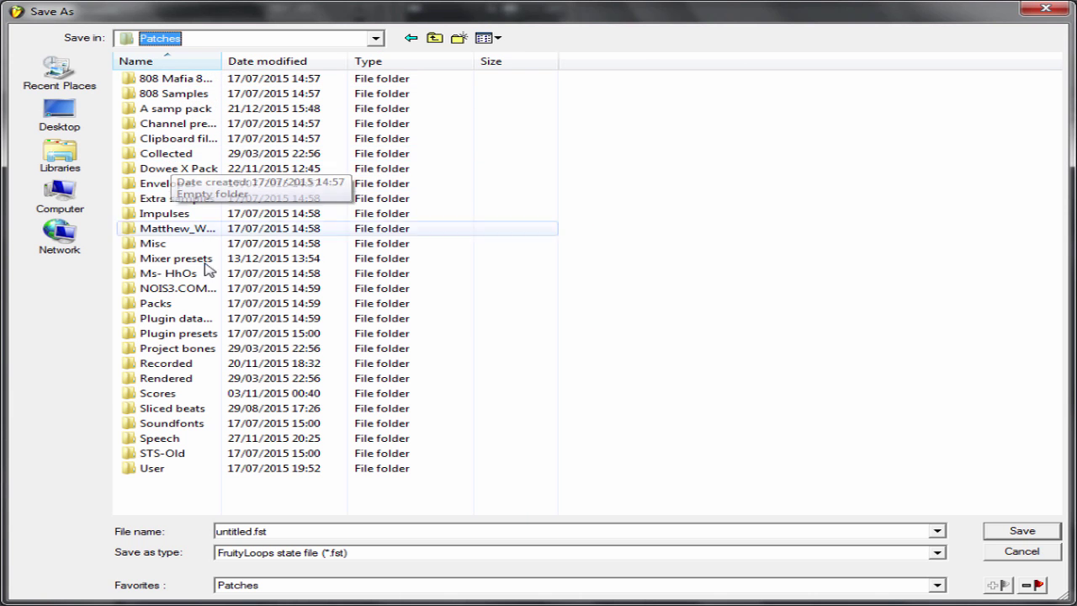
double_click(168, 110)
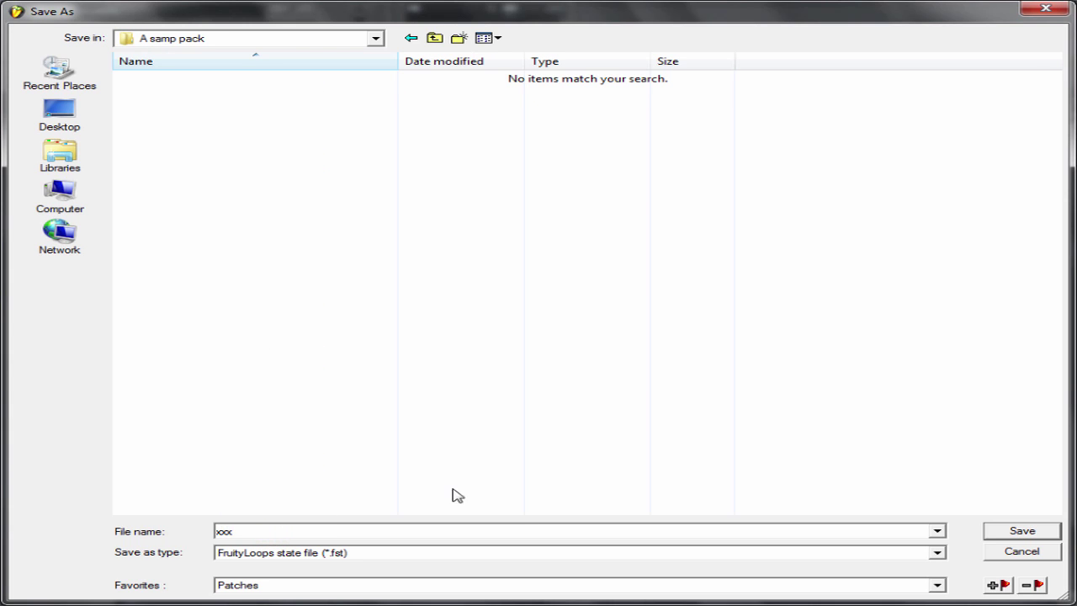
click(1004, 536)
Bring the browser back into view by widening it, and expand the A samp pack folder.
click(493, 78)
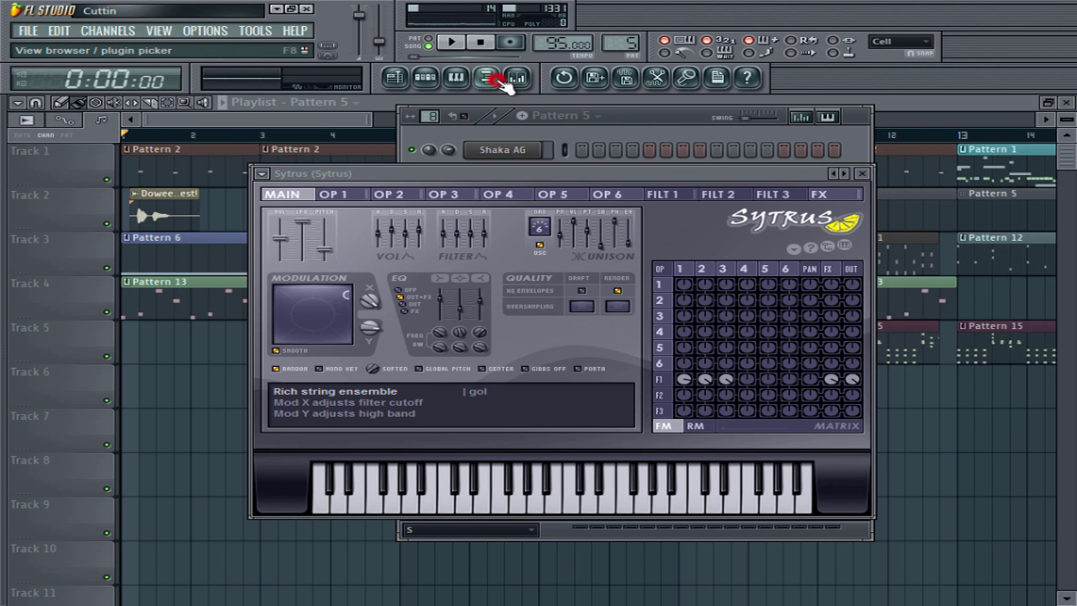
click(494, 81)
click(494, 81)
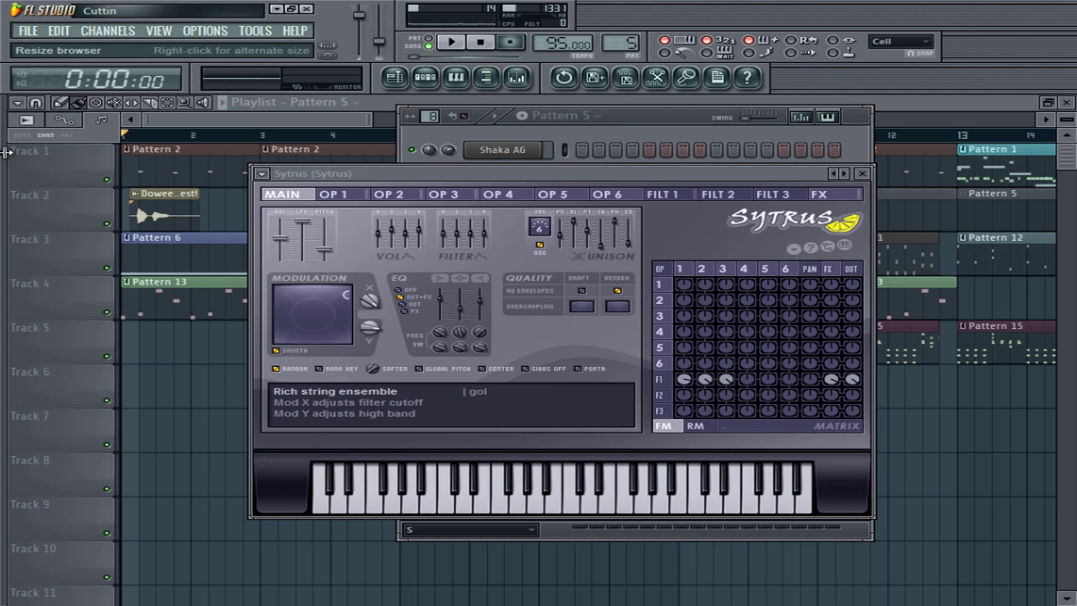
drag(2, 152, 143, 145)
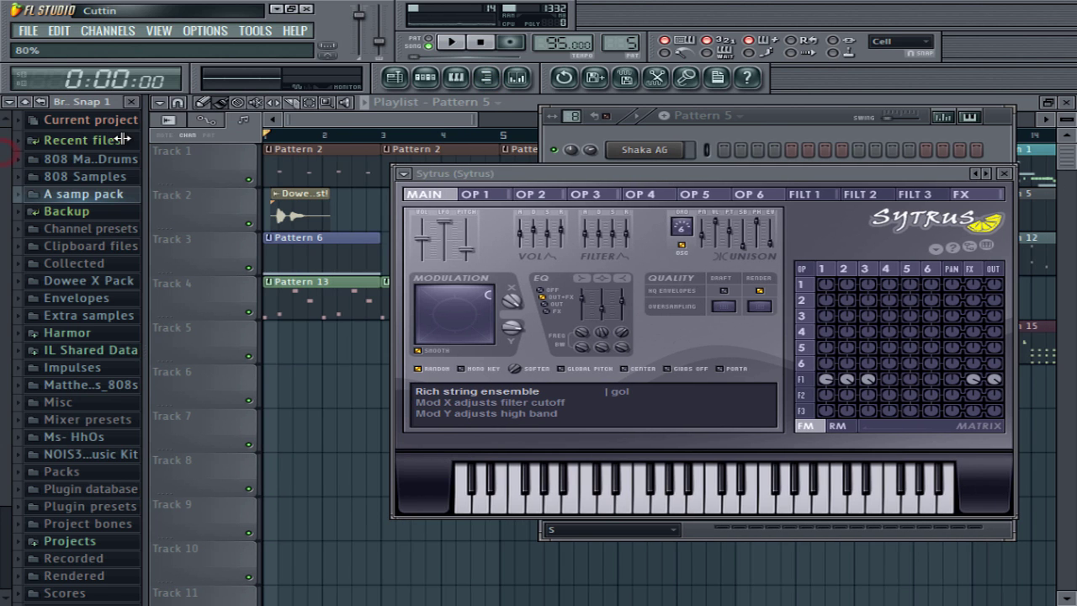
click(18, 195)
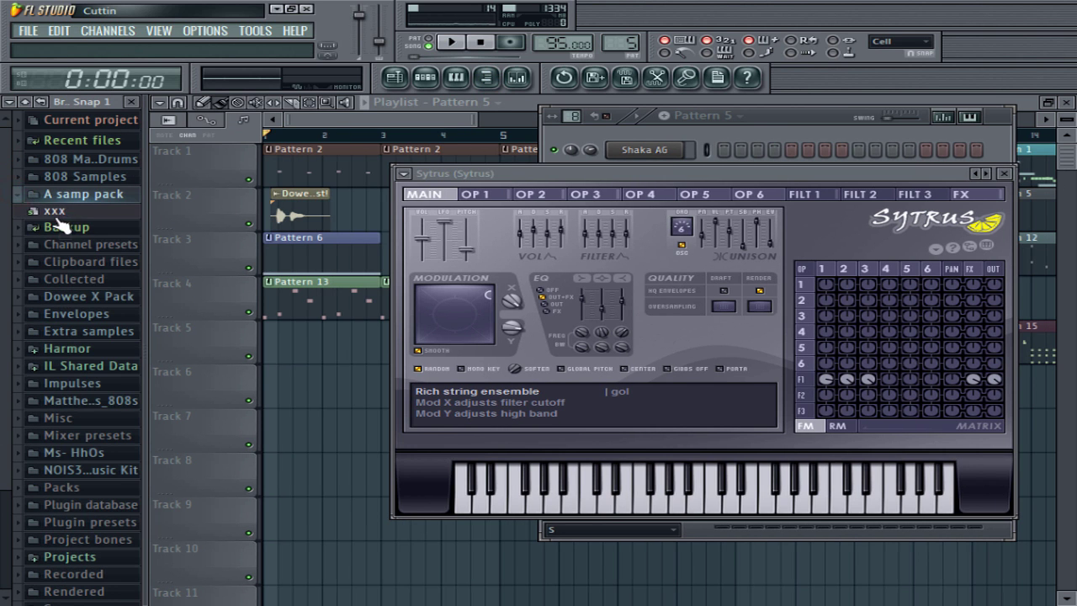
Reposition the Sytrus window, load its Default preset and check the default sound and operator 2.
drag(615, 183, 507, 510)
drag(595, 501, 683, 198)
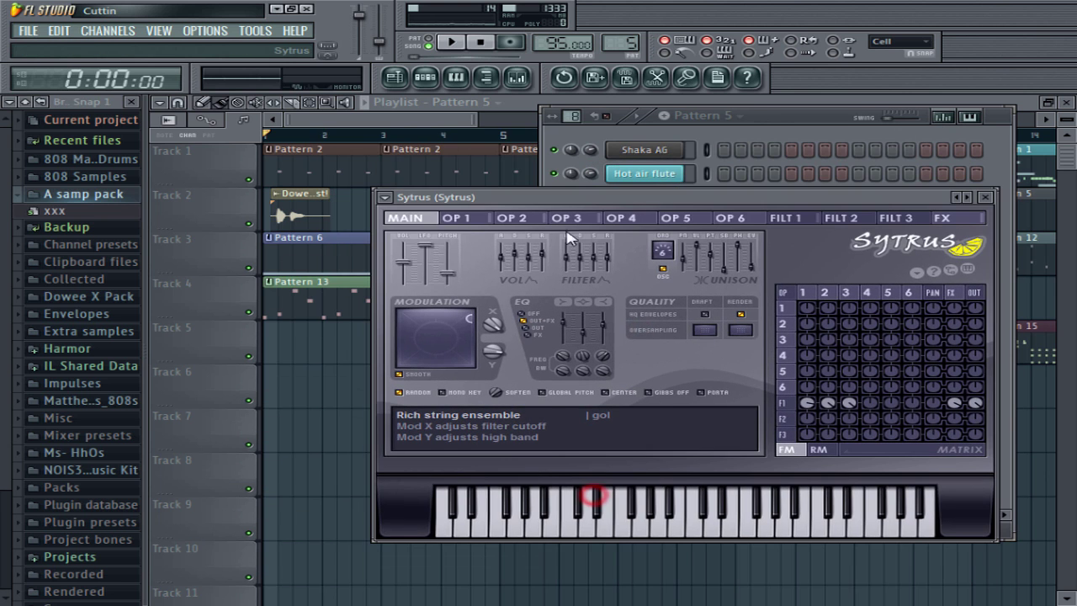
click(392, 200)
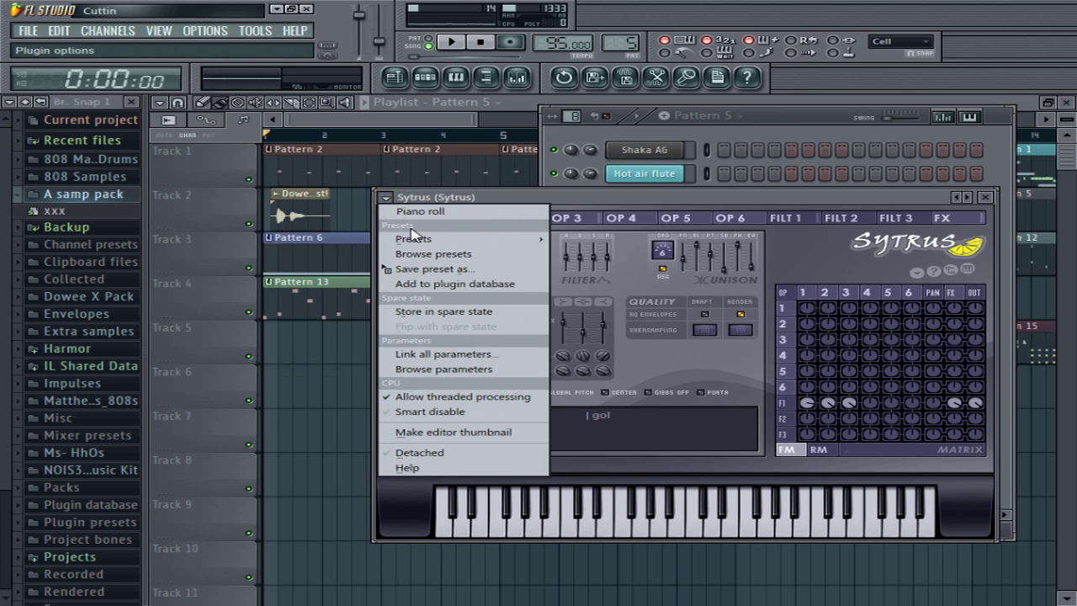
mouse_move(410, 239)
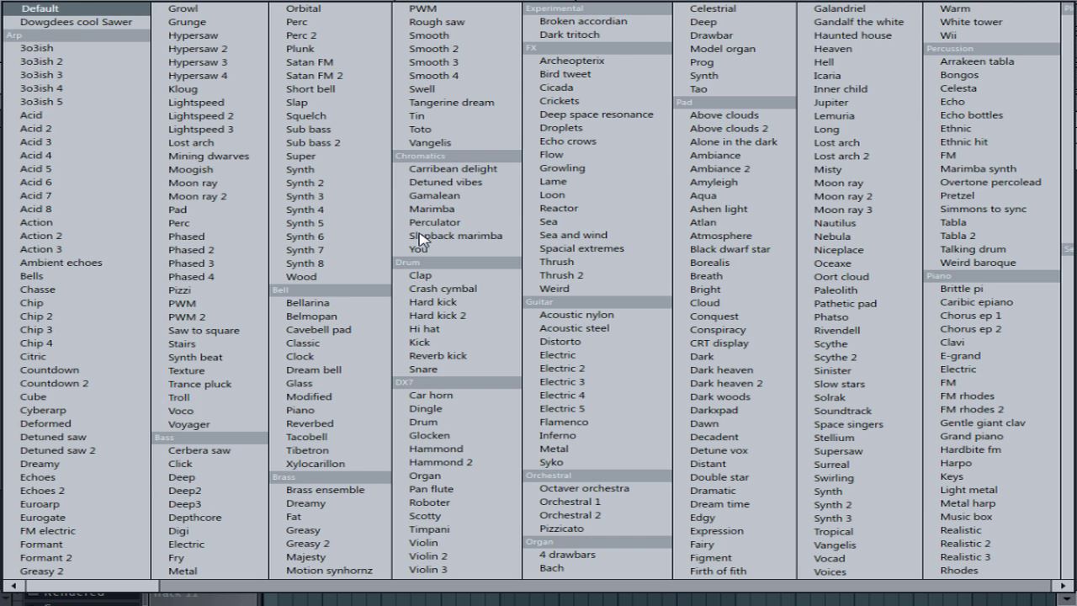
click(48, 10)
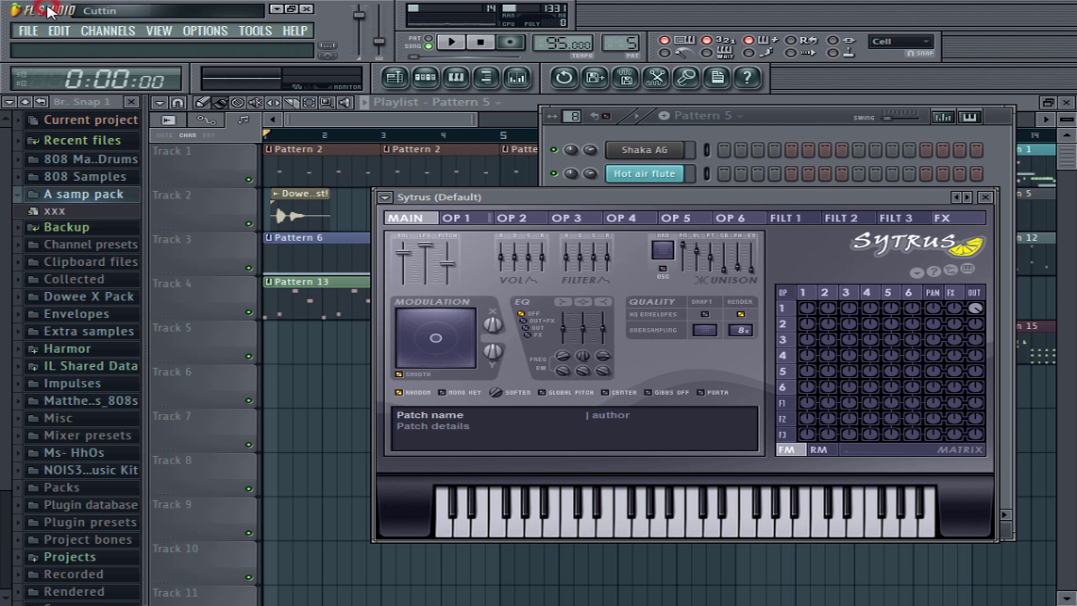
click(476, 220)
click(428, 220)
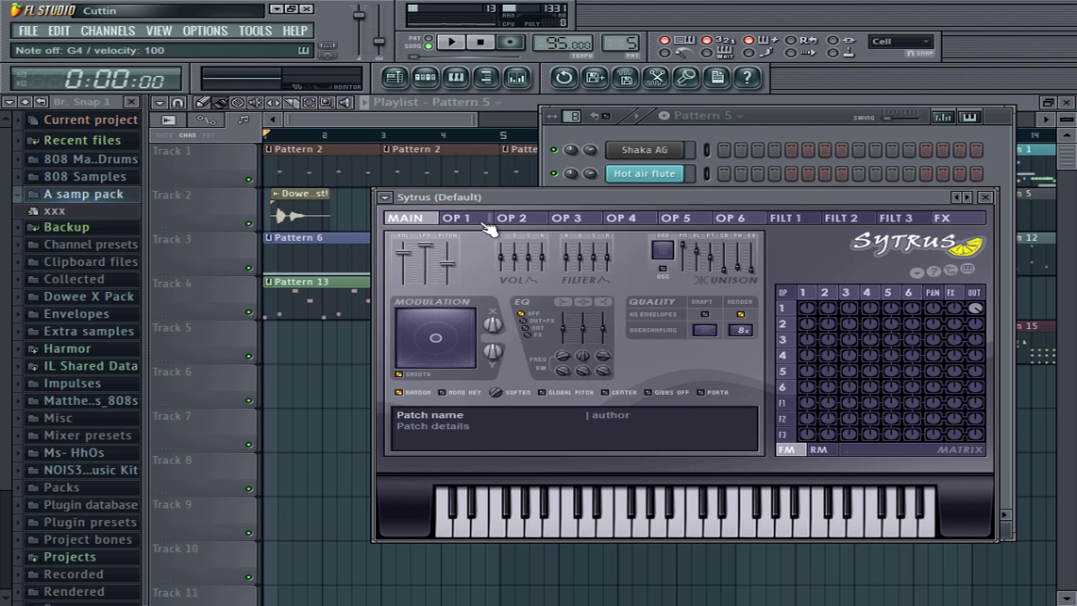
click(516, 221)
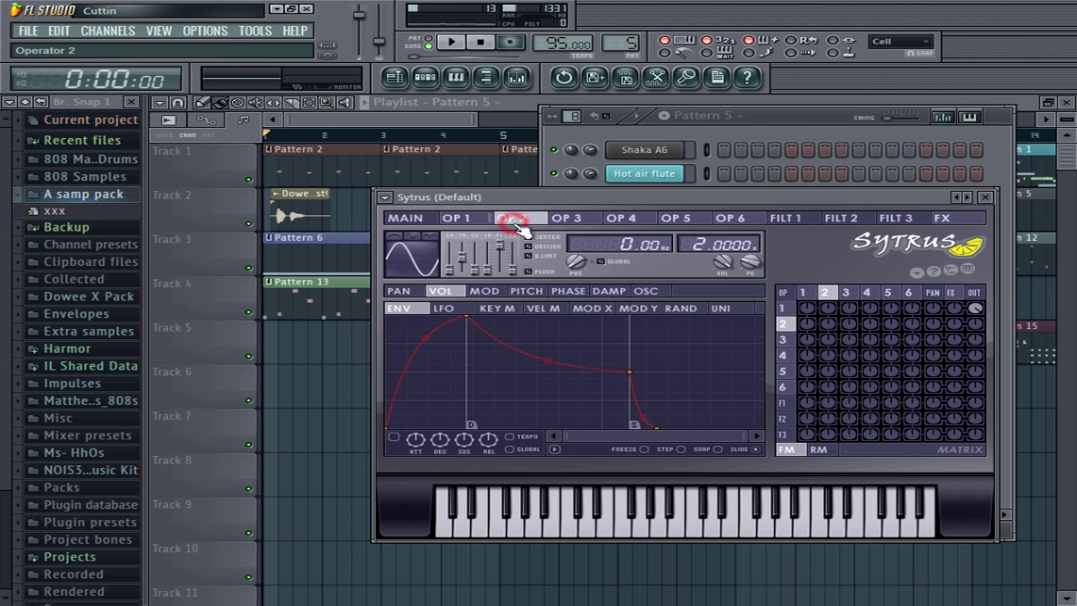
Load the xxx preset from A samp pack into Sytrus and check its operator 1, operator 2 and main pages.
click(38, 211)
drag(94, 218, 528, 204)
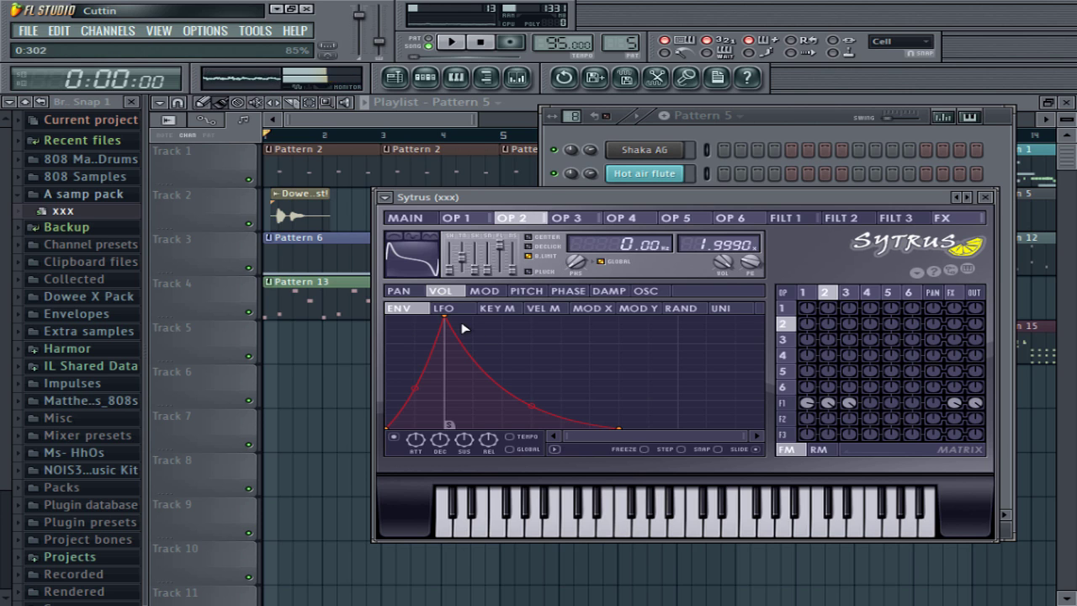
click(457, 218)
click(509, 219)
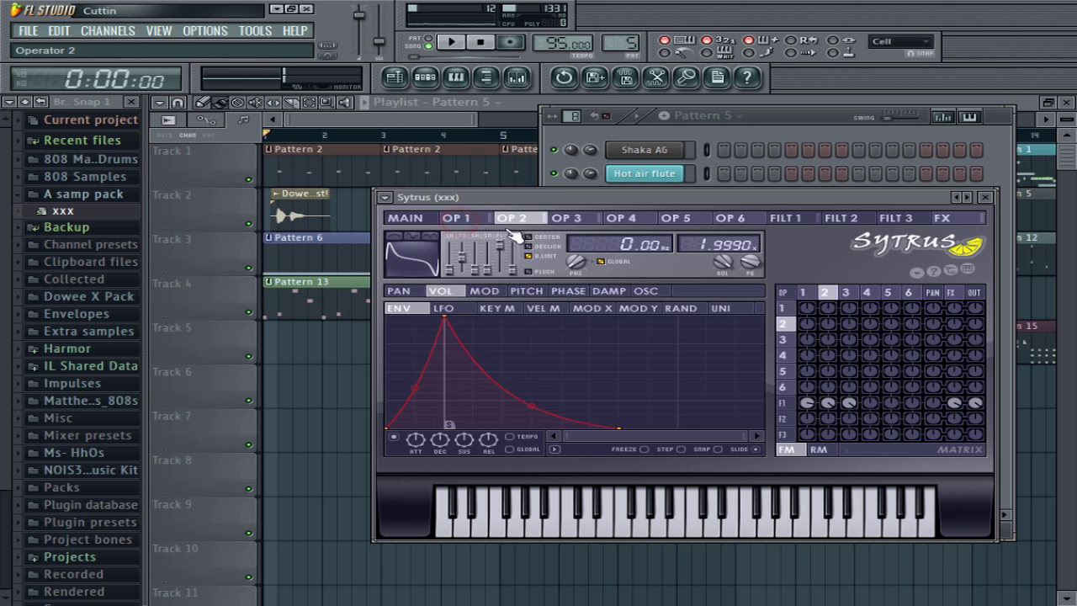
click(471, 219)
click(405, 219)
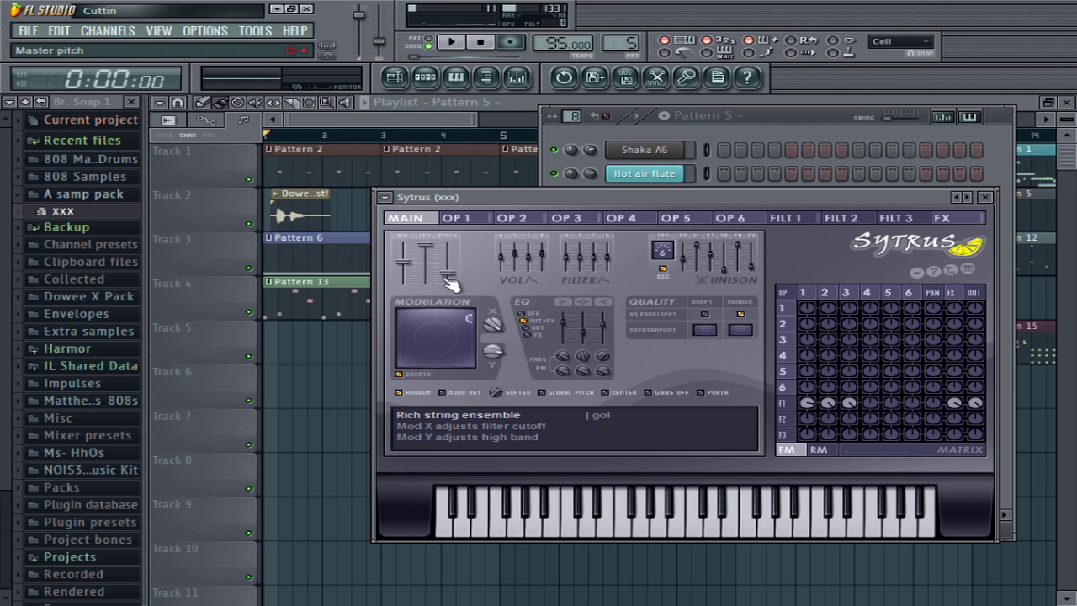
click(458, 220)
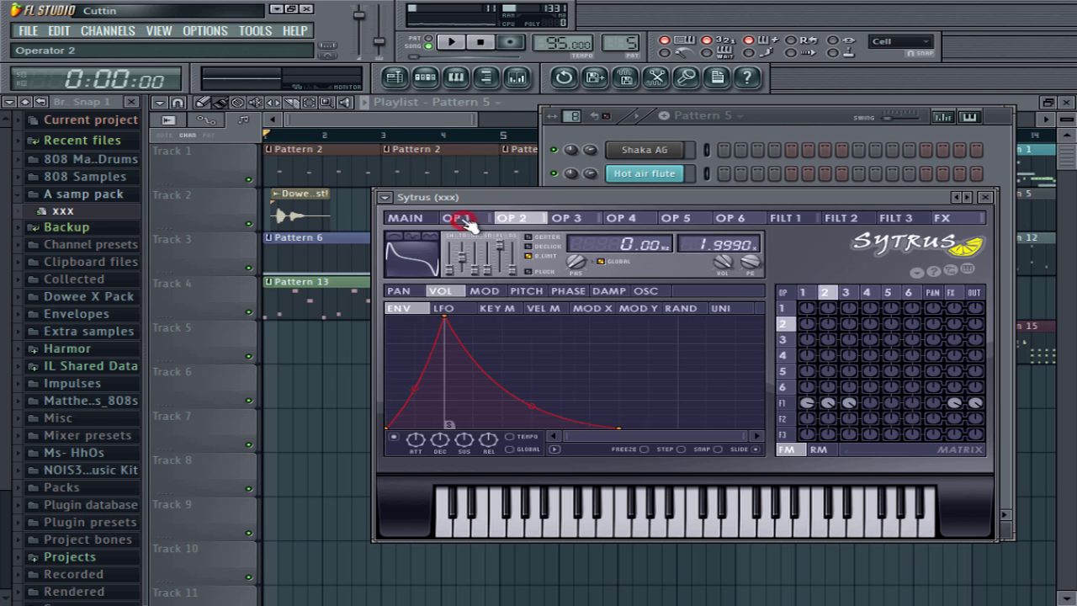
click(406, 218)
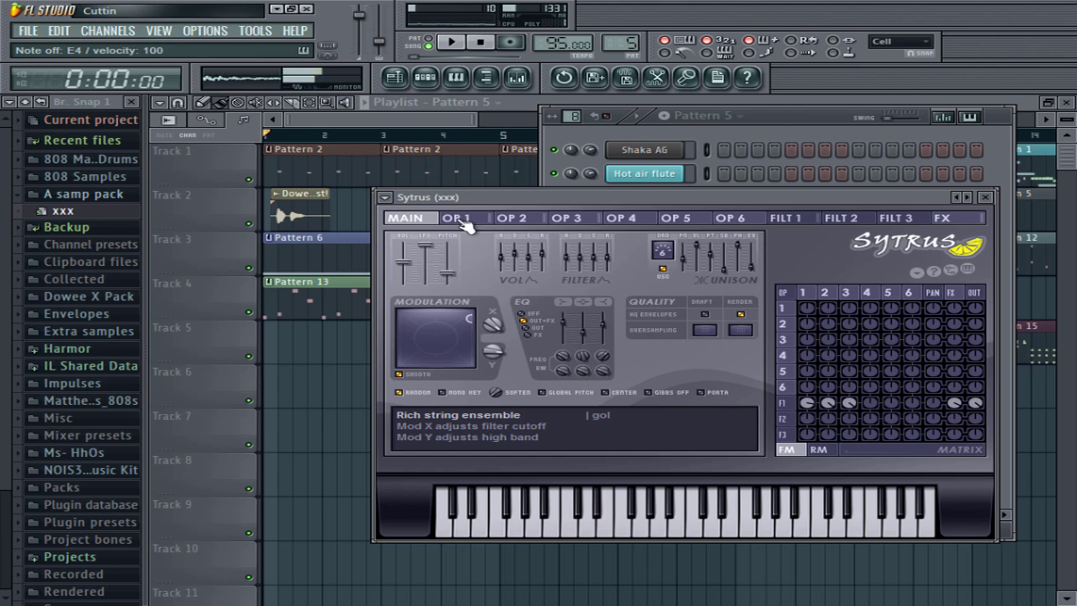
Zoom in on the playlist and examine the sample and miscellaneous channel settings of the Dowee Bzz 5 deepest! clip.
drag(526, 197, 487, 230)
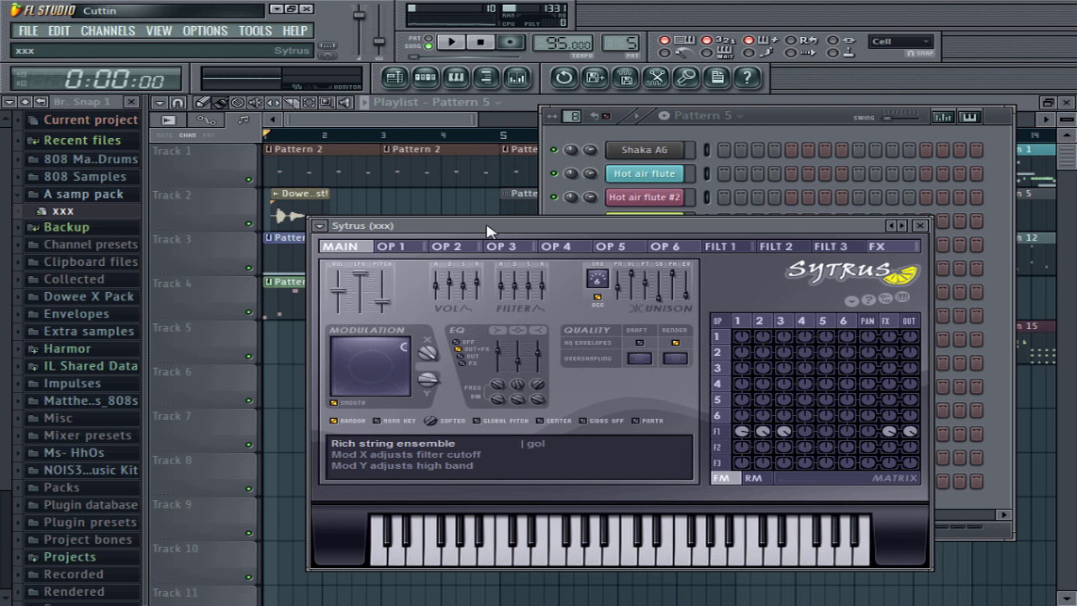
click(370, 114)
drag(475, 118, 331, 127)
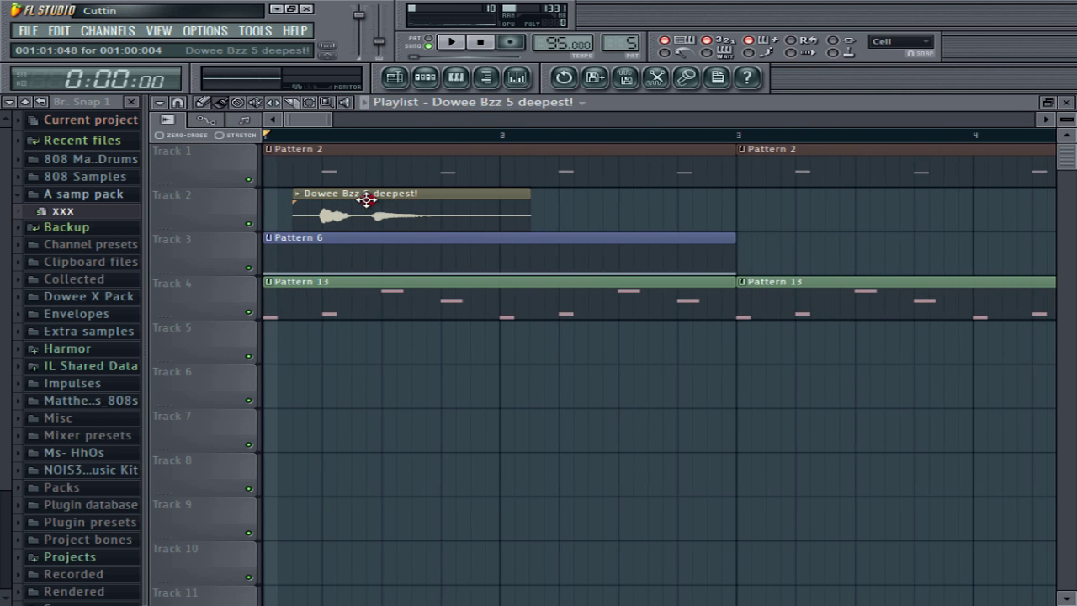
double_click(367, 199)
drag(659, 110, 416, 141)
click(436, 187)
click(399, 187)
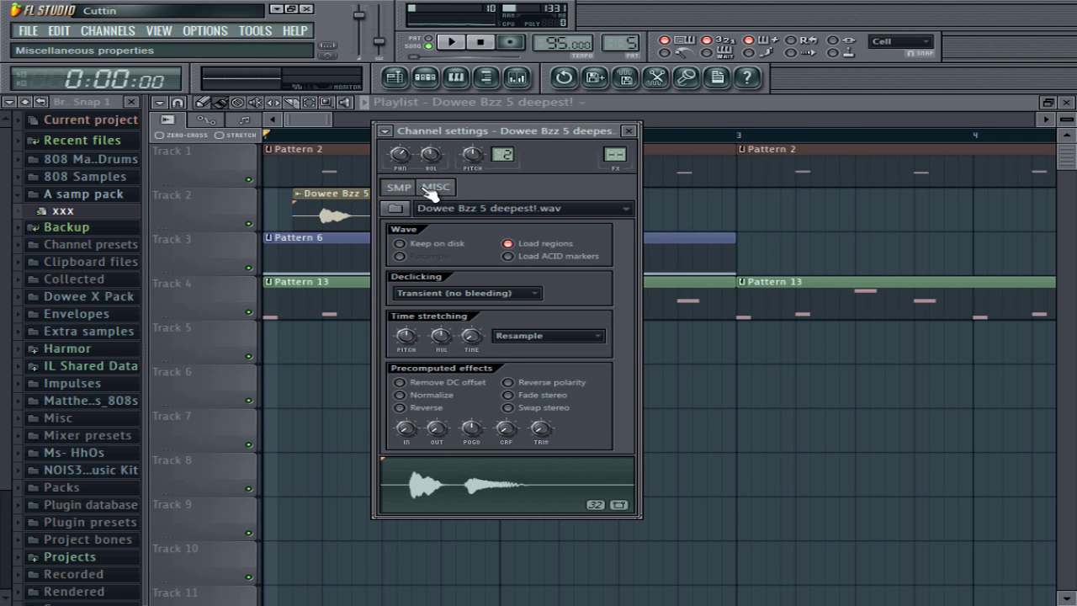
click(396, 76)
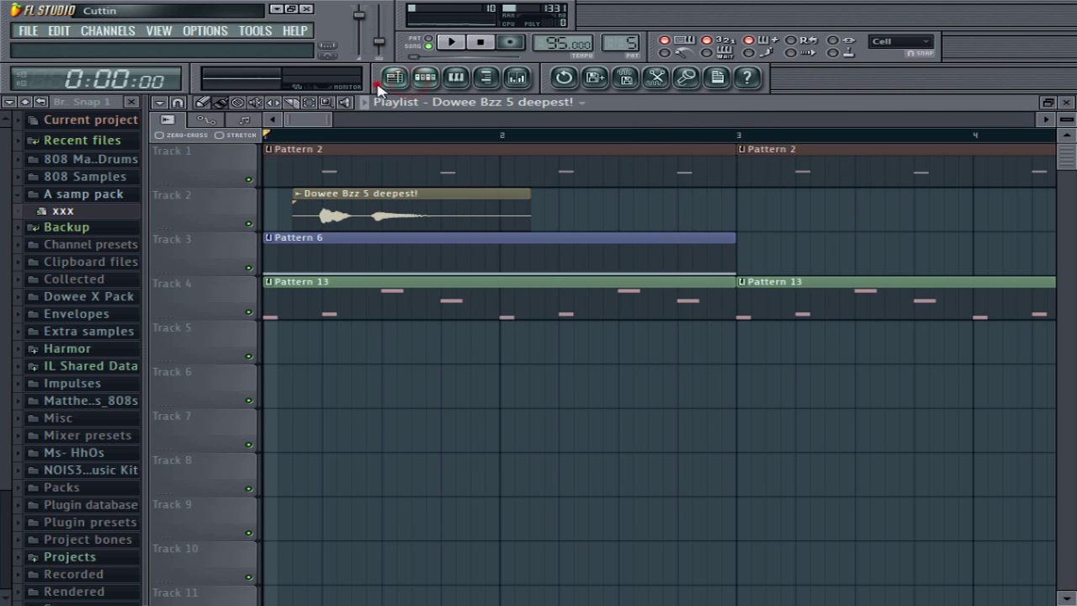
Show the step sequencer over the playlist and move it slightly lower.
click(394, 78)
click(425, 77)
click(393, 76)
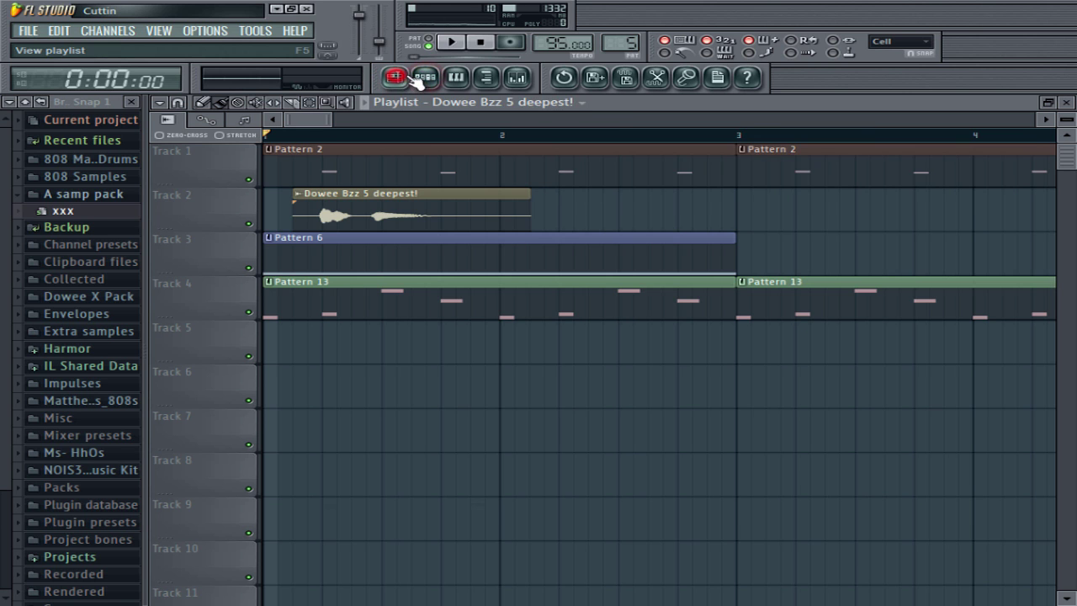
click(425, 77)
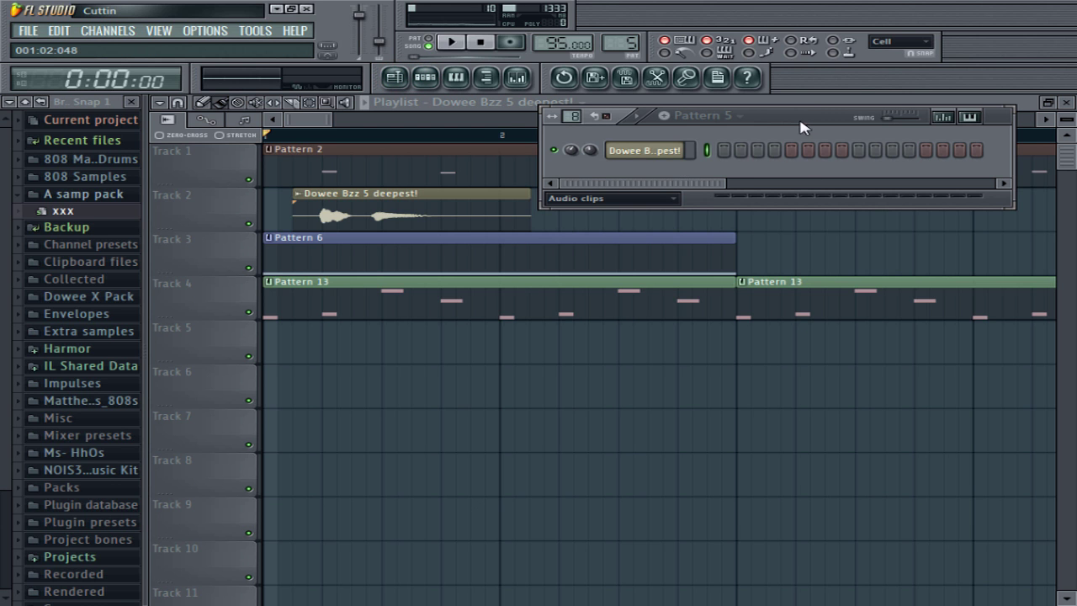
drag(800, 122, 788, 182)
Switch the step sequencer to channel group S, open the xxx channel's Sytrus window and move it clear.
key(Page_Down)
key(Page_Down)
key(Page_Down)
key(Page_Down)
key(Page_Up)
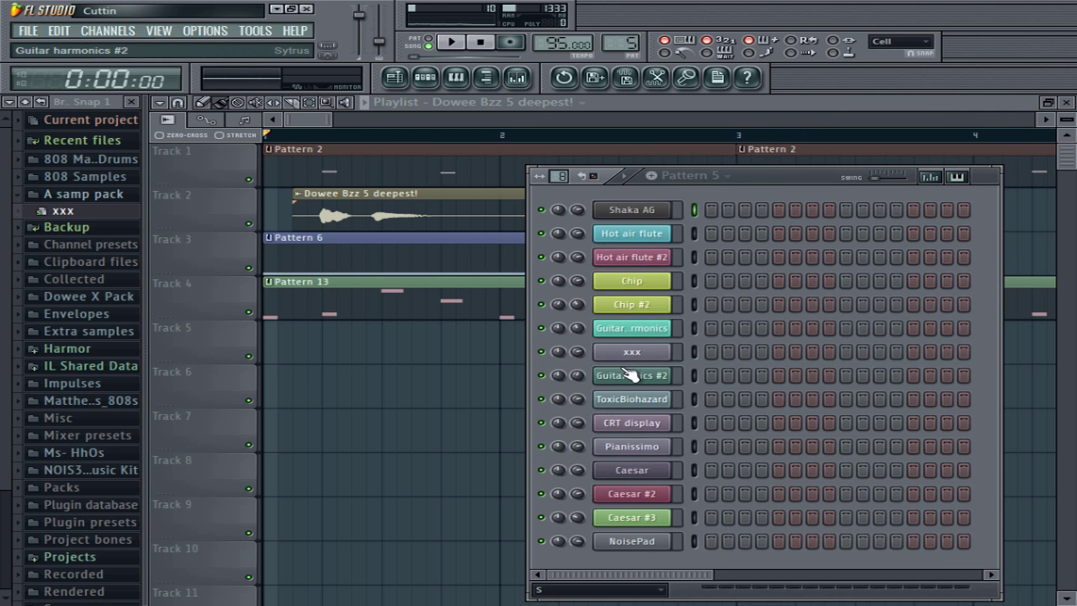
click(631, 352)
drag(599, 232, 520, 210)
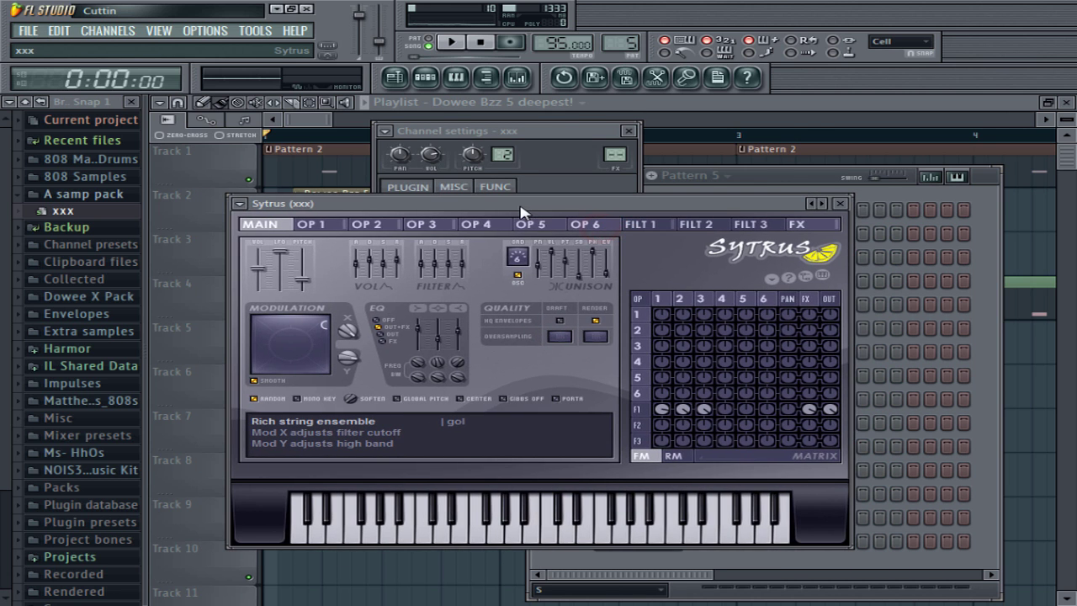
Audition the xxx Sytrus sound by playing a short run of notes around E4, F4 and B4.
key(c)
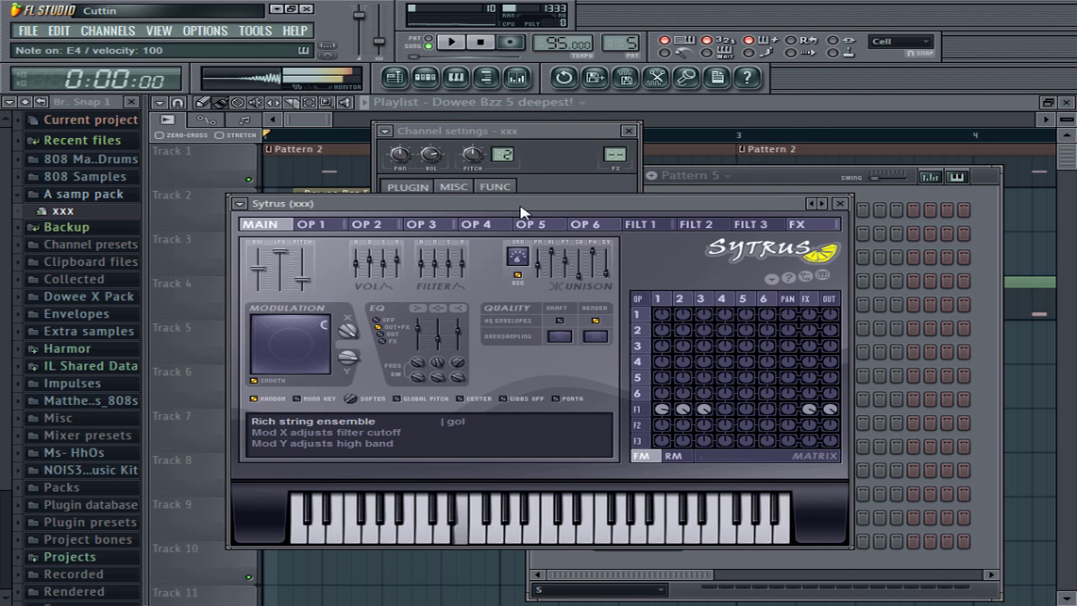
key(v)
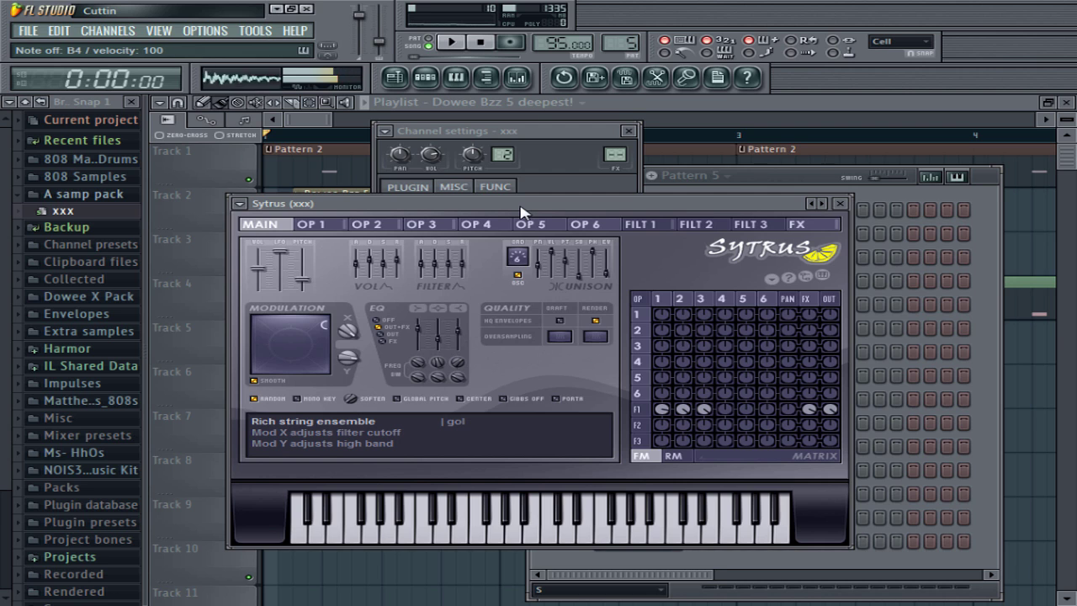
key(b)
key(c)
key(v)
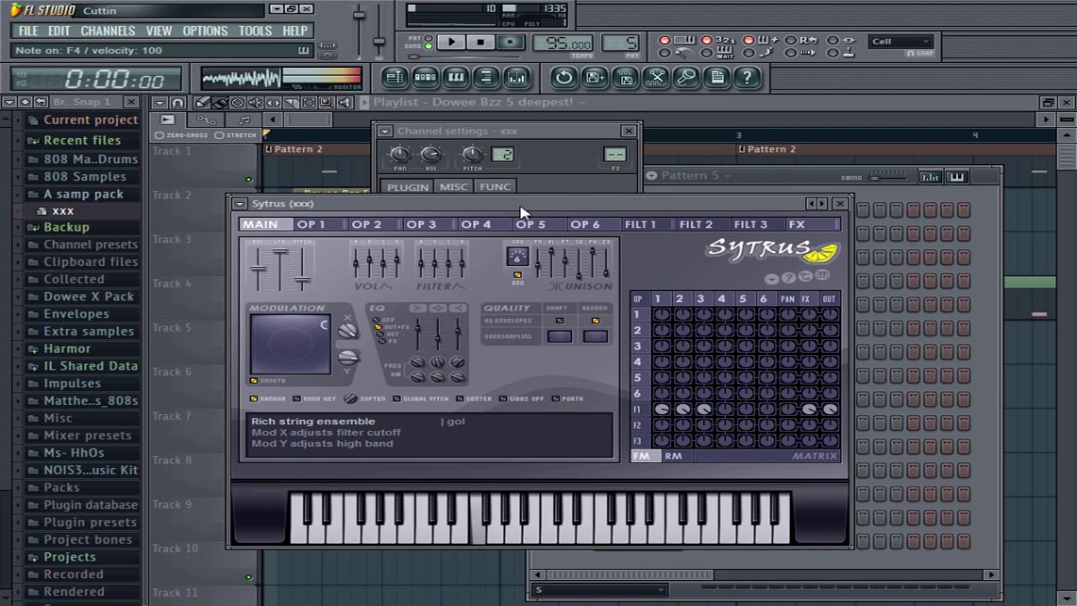
key(b)
key(m)
key(c)
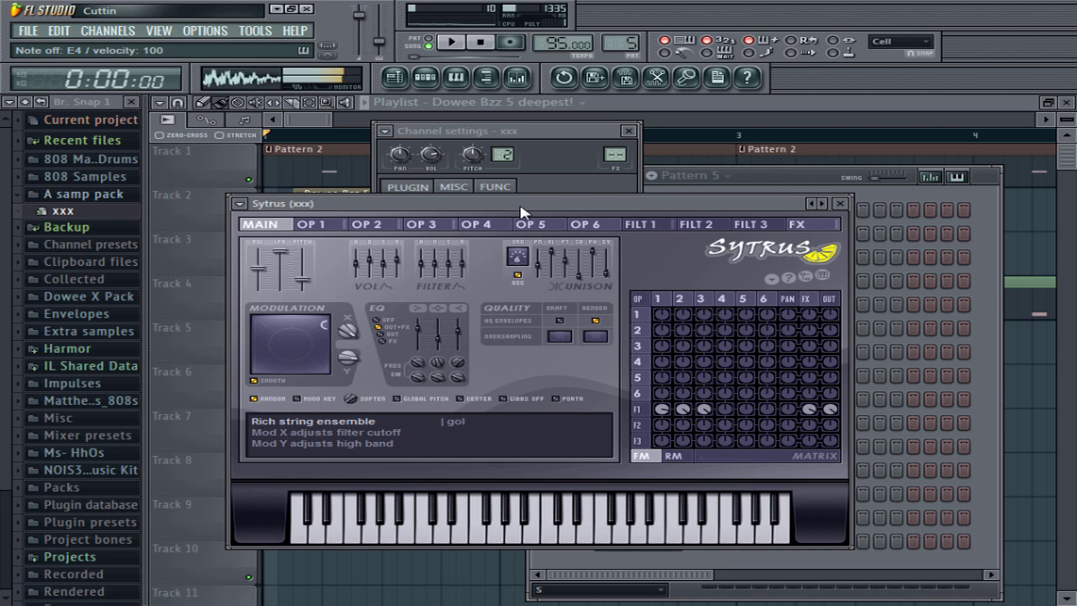
key(x)
key(b)
key(v)
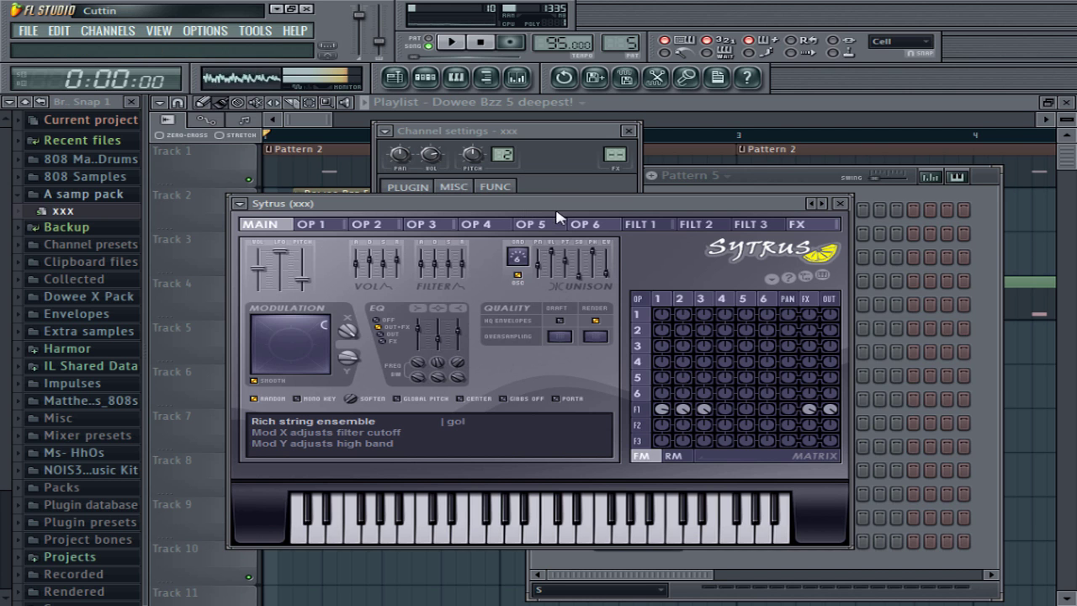
Move the Sytrus window off the channel settings and assign the xxx channel to a free mixer track.
mouse_move(558, 210)
mouse_down()
mouse_move(536, 181)
mouse_move(549, 220)
mouse_up()
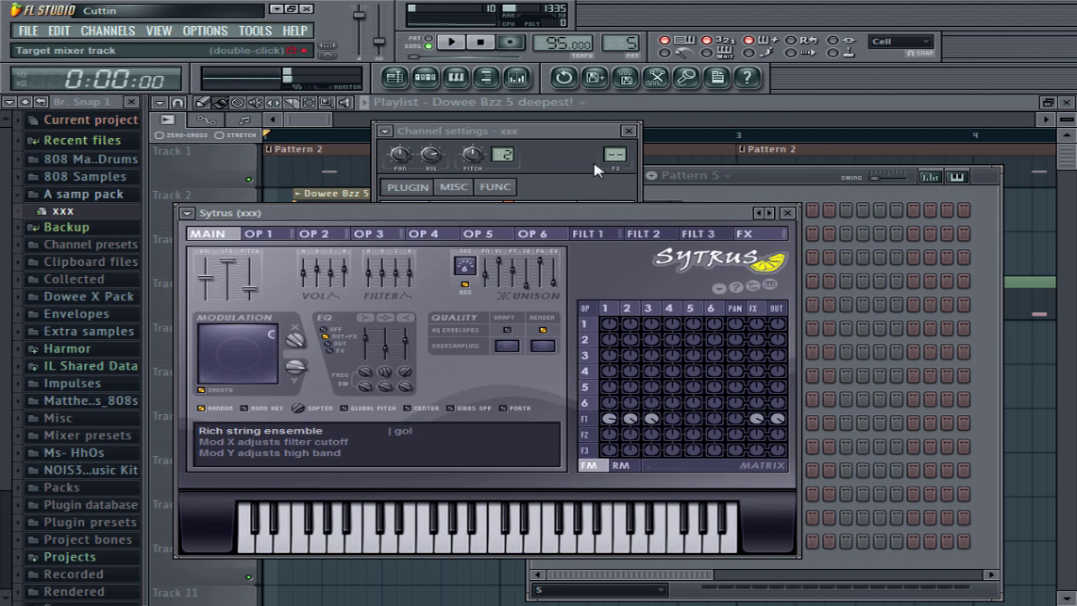
click(385, 131)
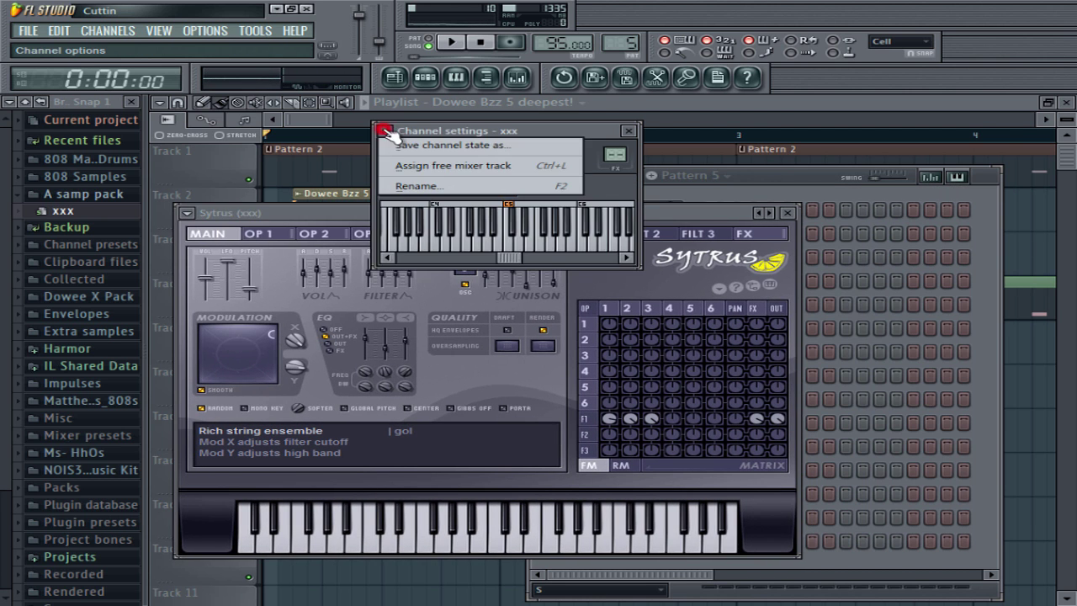
click(430, 168)
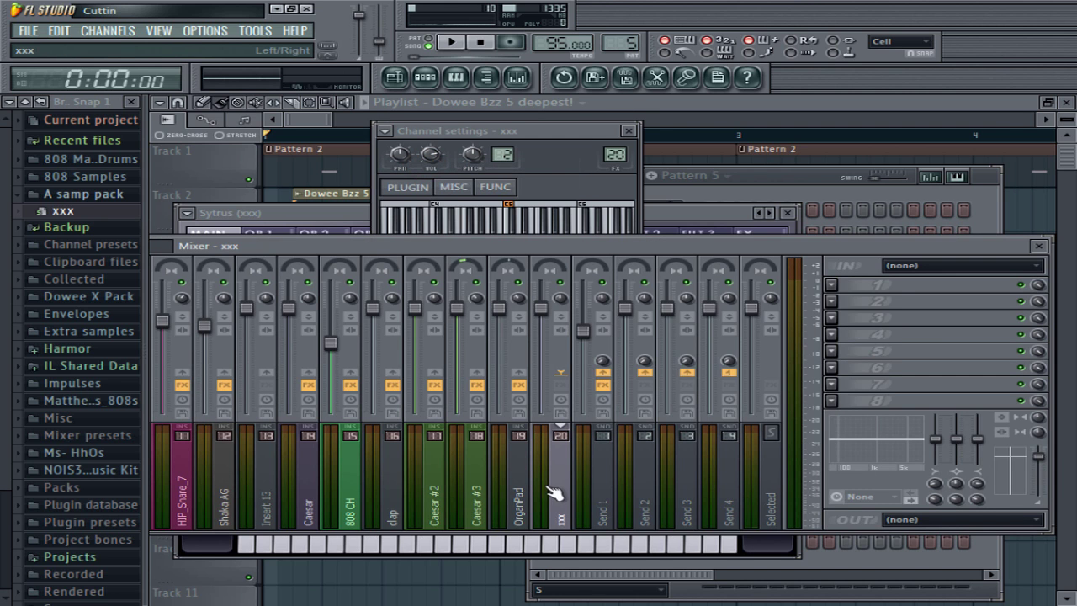
Load Edison into the first effect slot of the xxx mixer track and reposition its window.
click(838, 287)
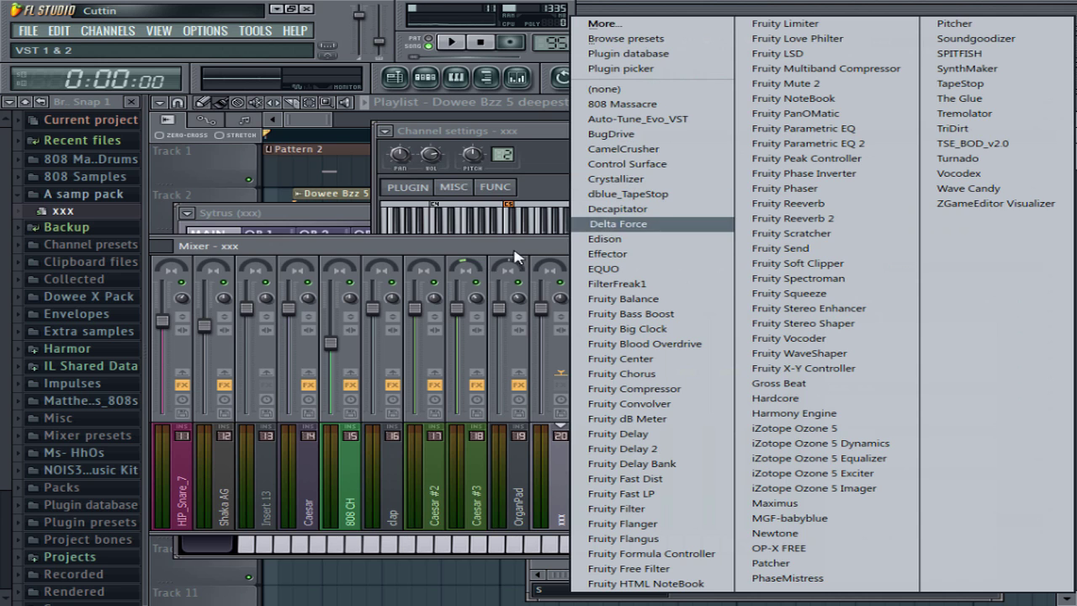
click(615, 239)
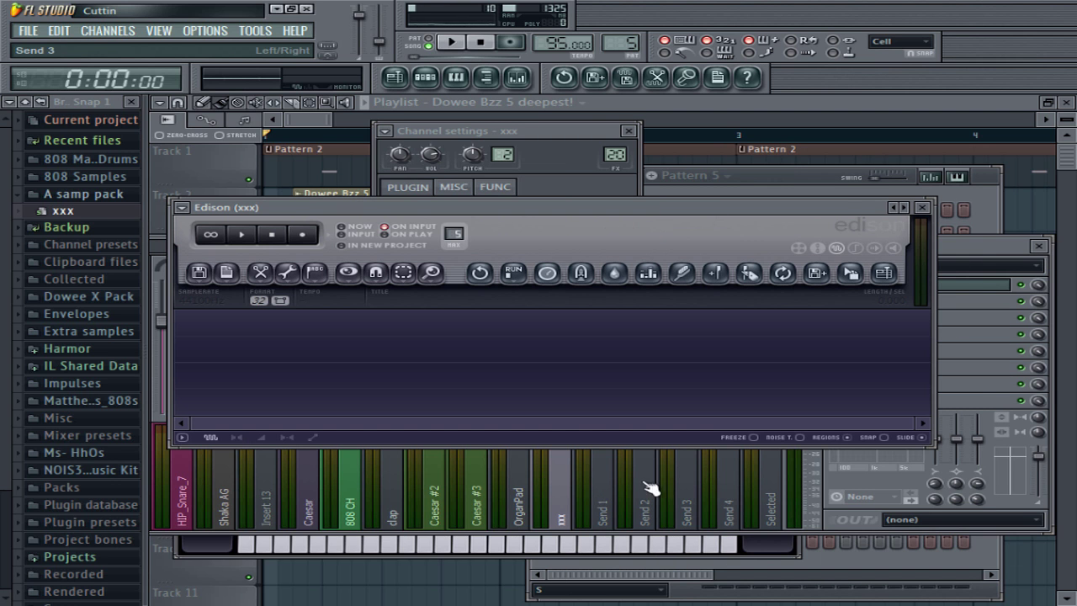
click(202, 276)
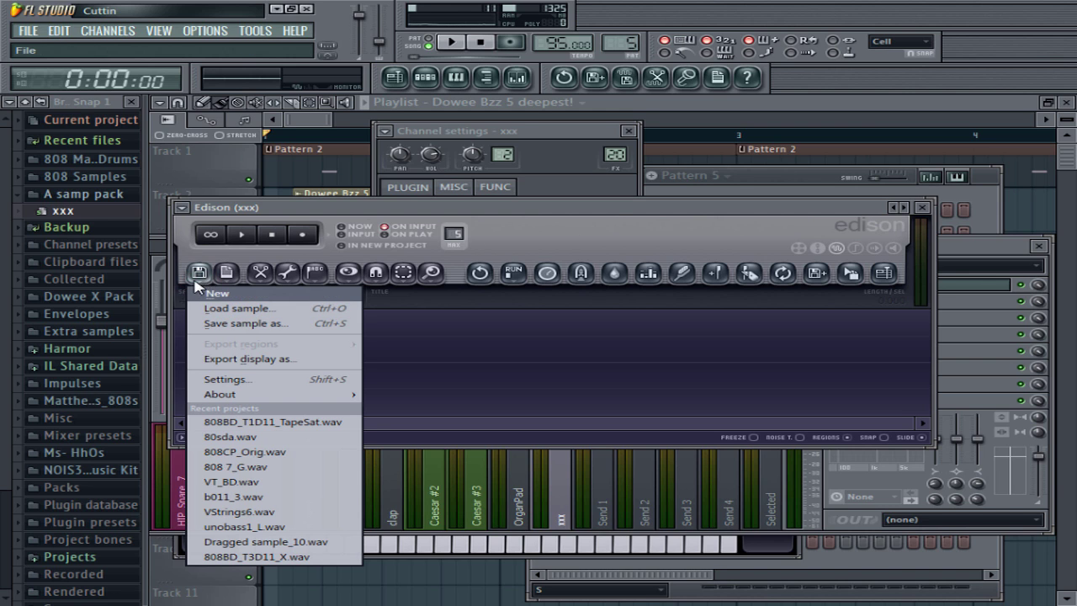
click(470, 207)
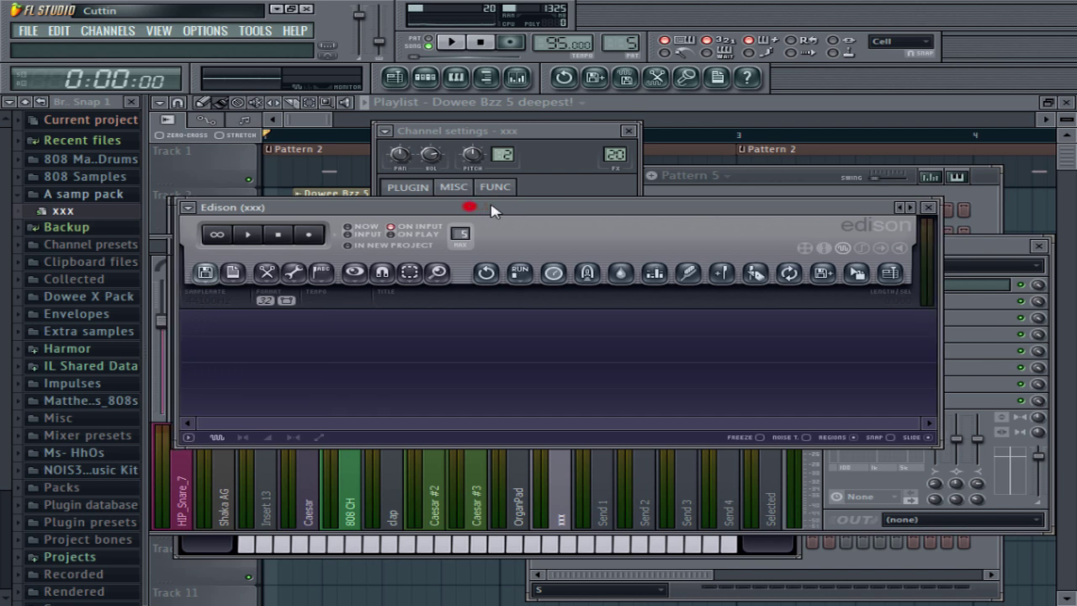
drag(492, 210, 553, 204)
Record a few notes of the xxx sound in Edison, stop recording and mark a short stretch in the silent tail.
click(377, 232)
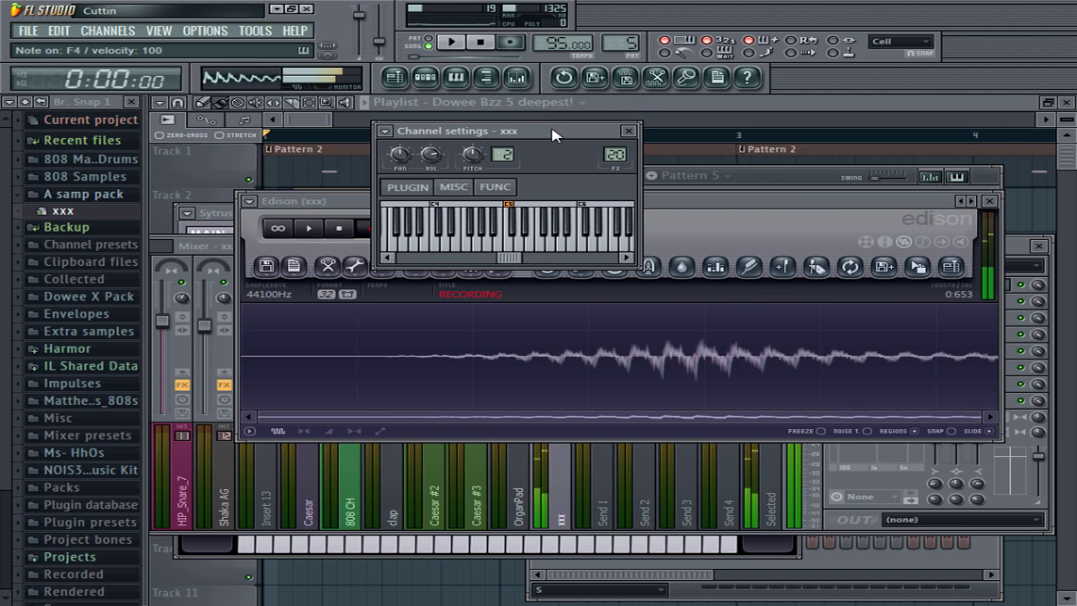
click(364, 229)
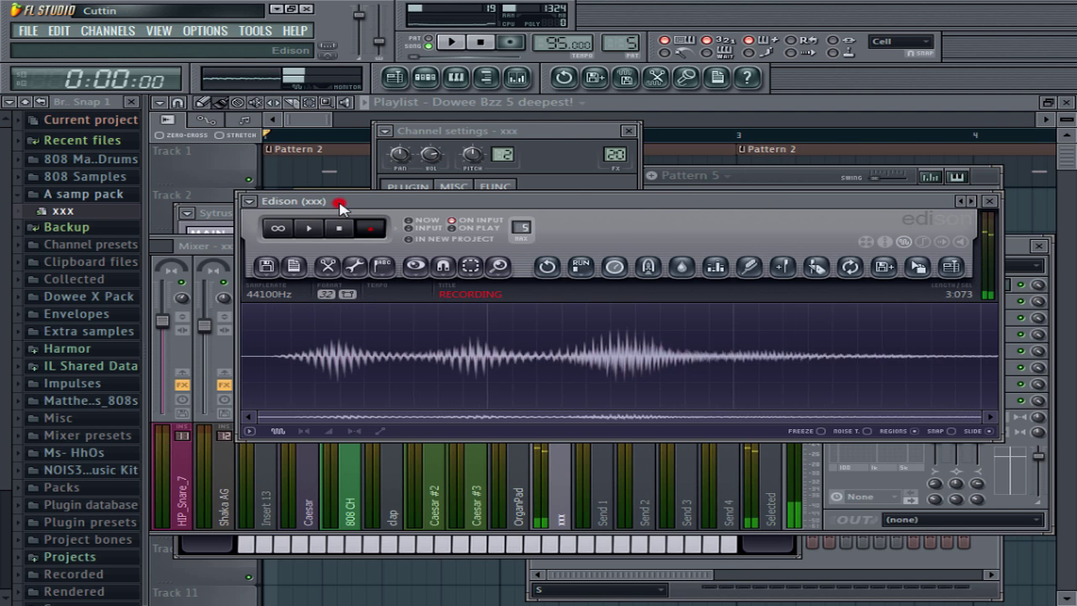
click(377, 230)
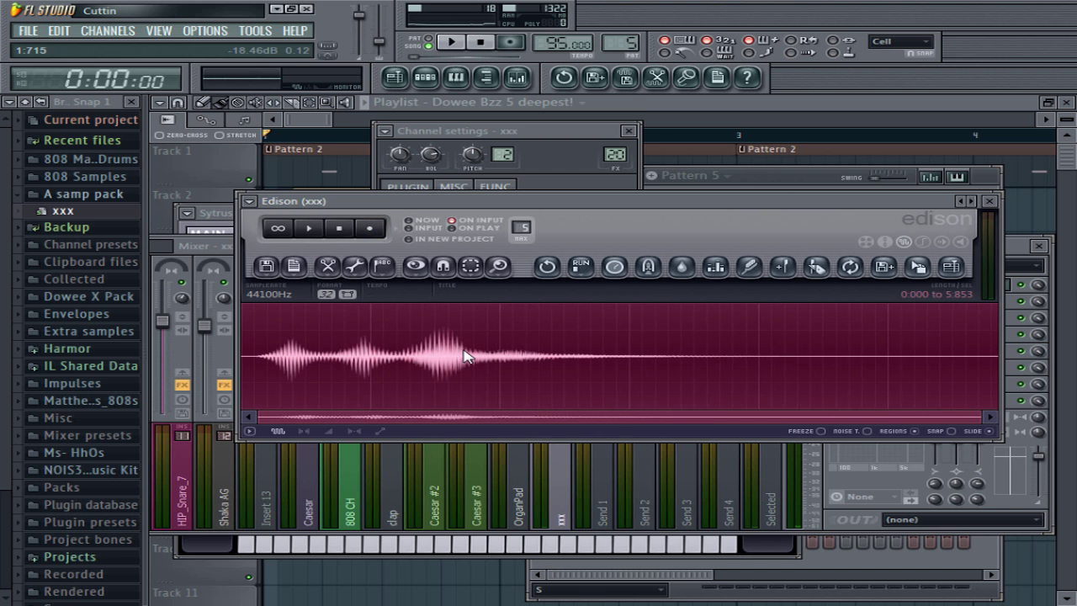
click(724, 351)
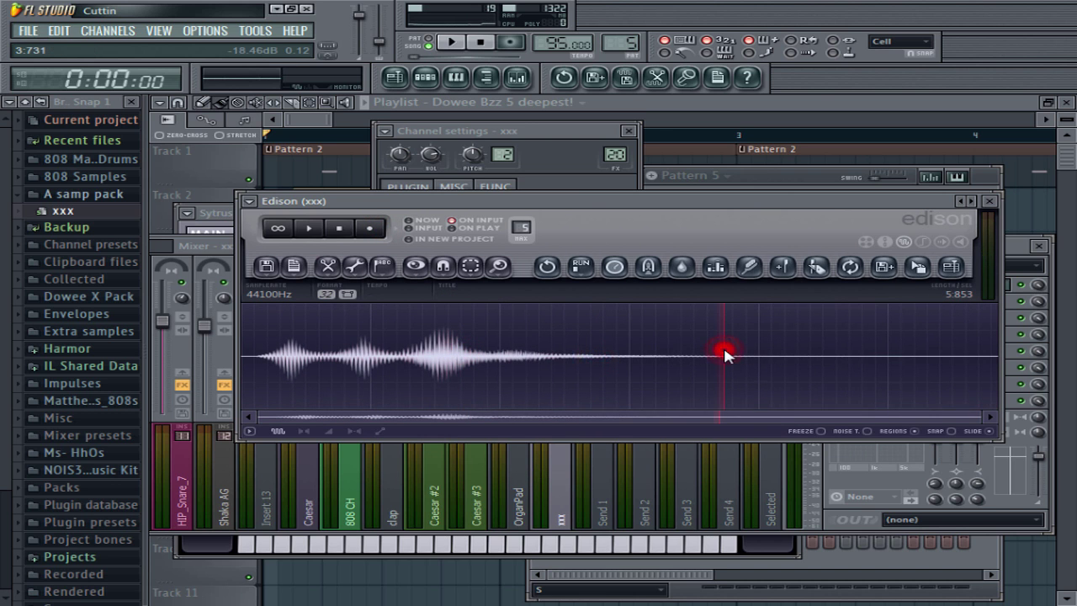
drag(784, 356, 881, 357)
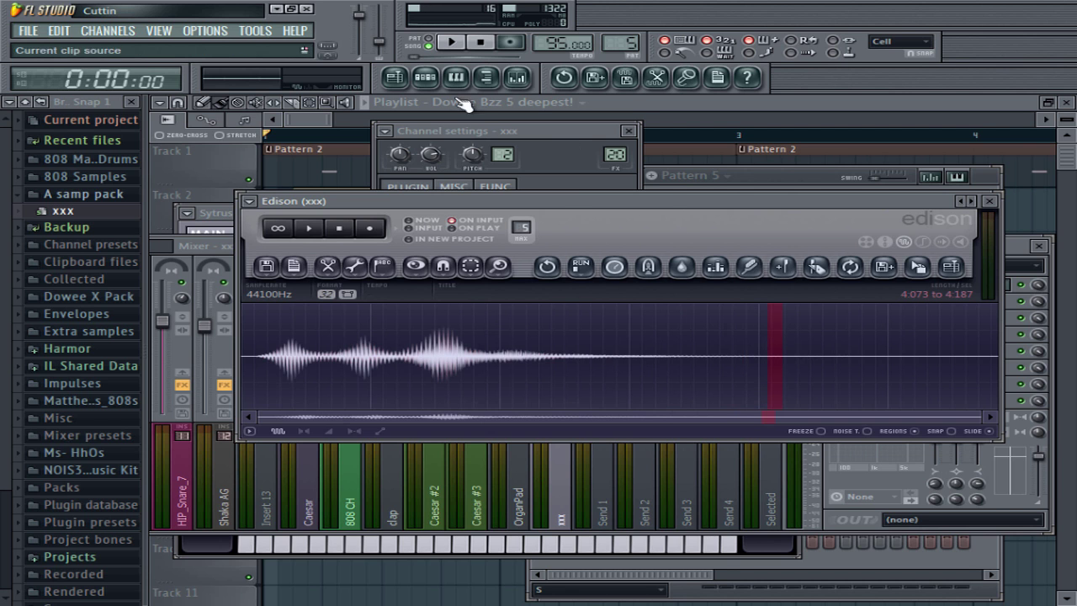
Bring up the step sequencer beside Edison and transfer the recording into it as a new sampler channel above Shaka AG.
click(425, 76)
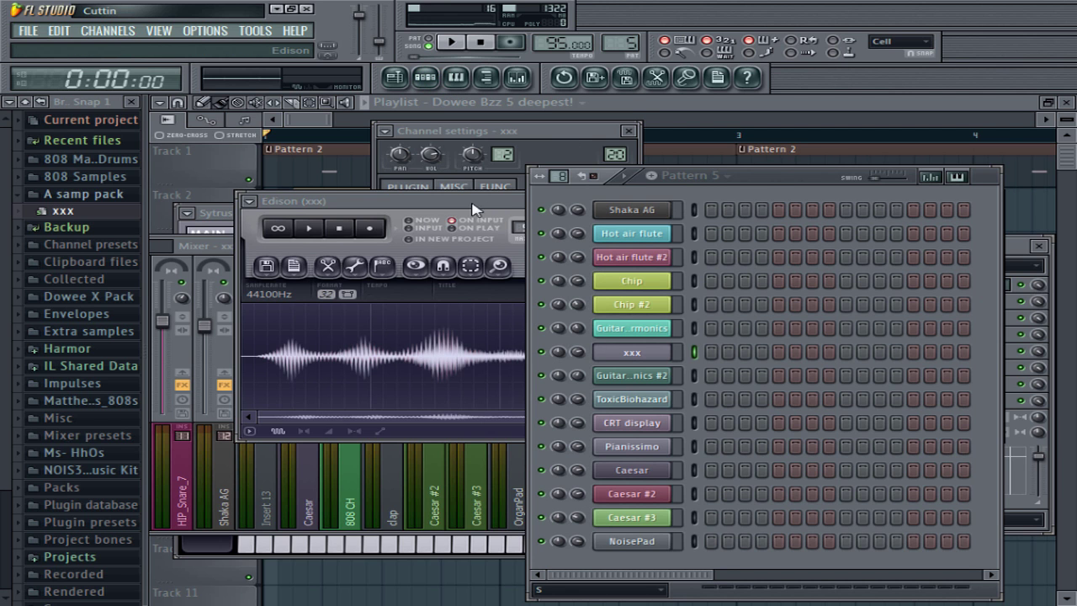
drag(467, 204, 279, 156)
drag(573, 155, 663, 139)
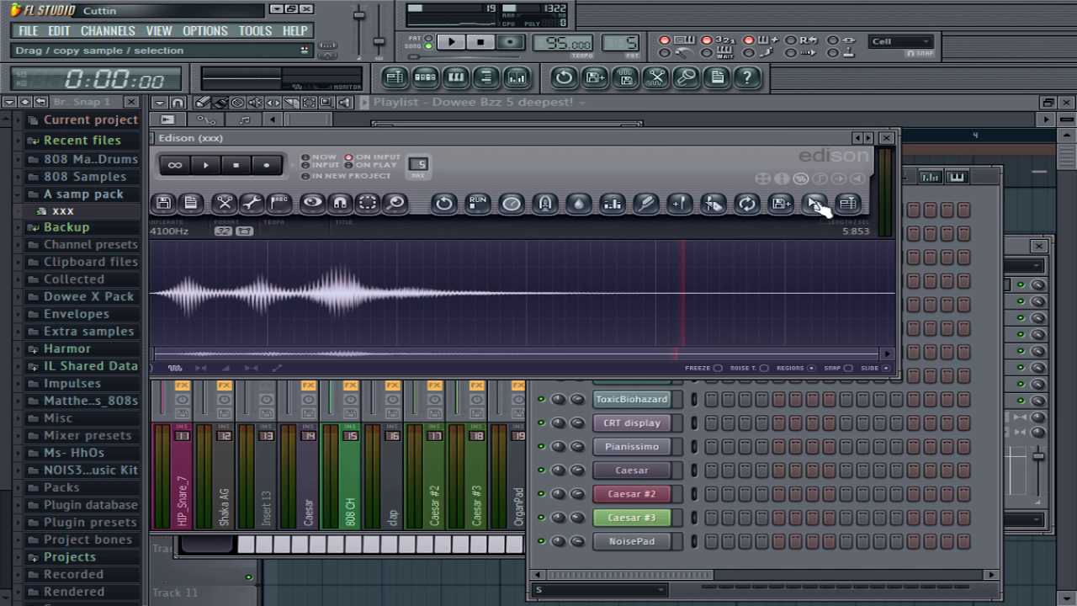
drag(816, 204, 665, 209)
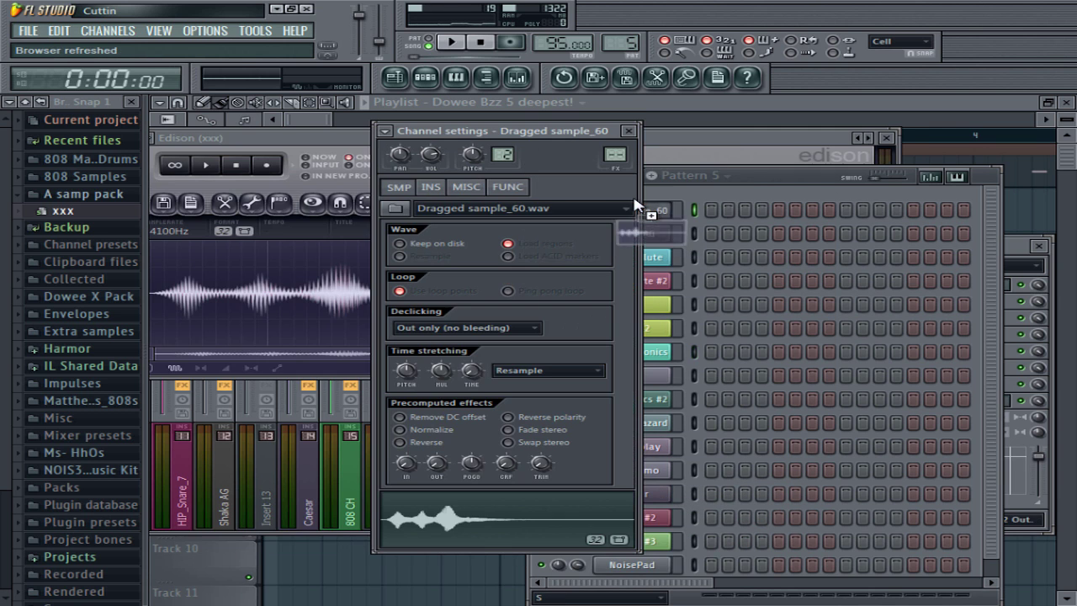
Audition the new Dragged sample_60 channel, move its settings window aside and close Edison.
click(452, 516)
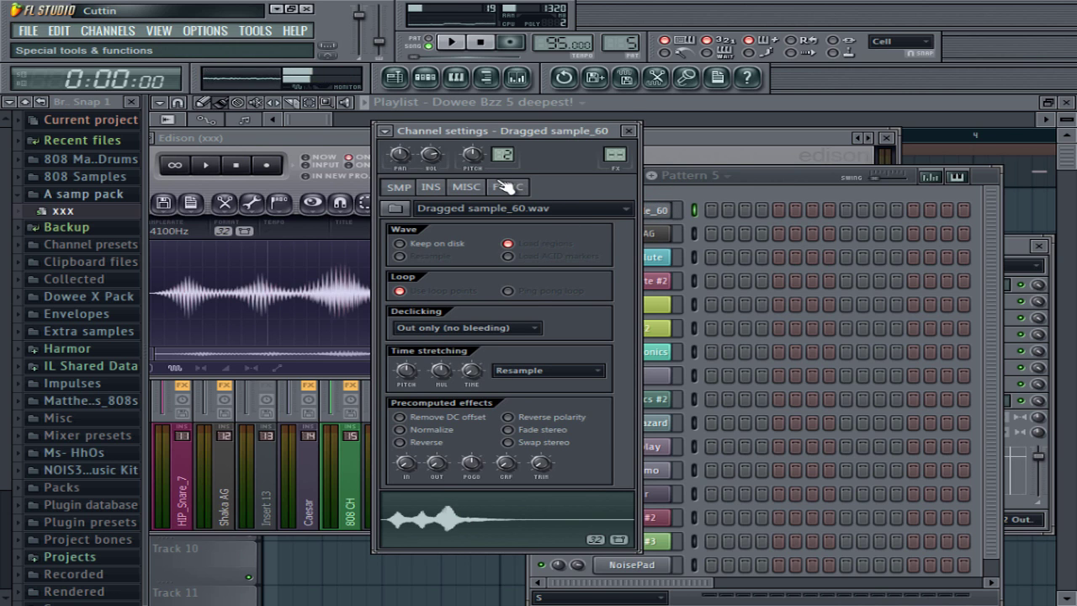
key(e)
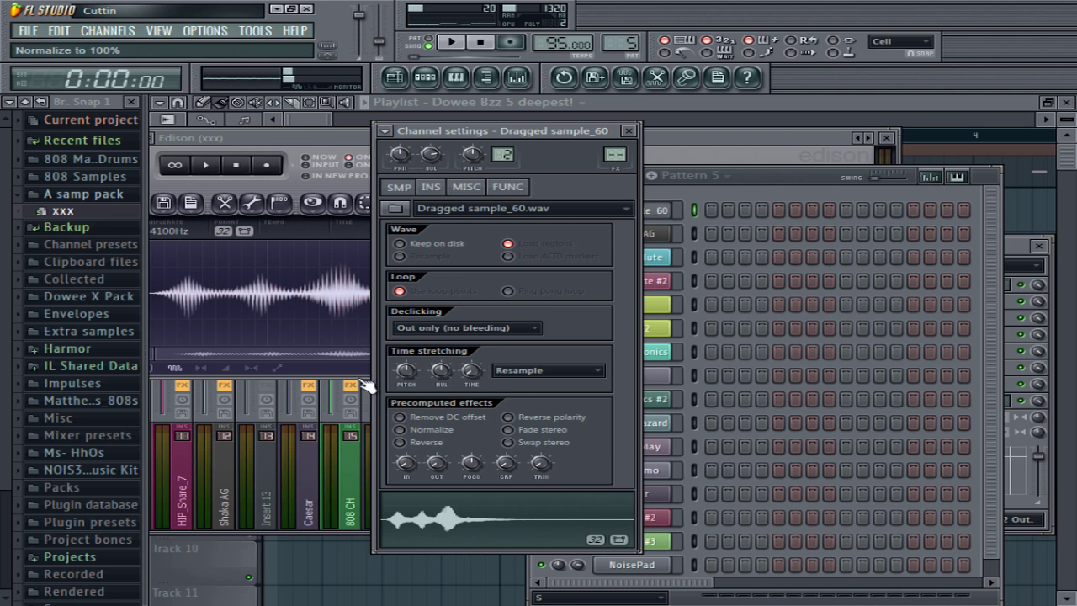
drag(440, 136, 599, 133)
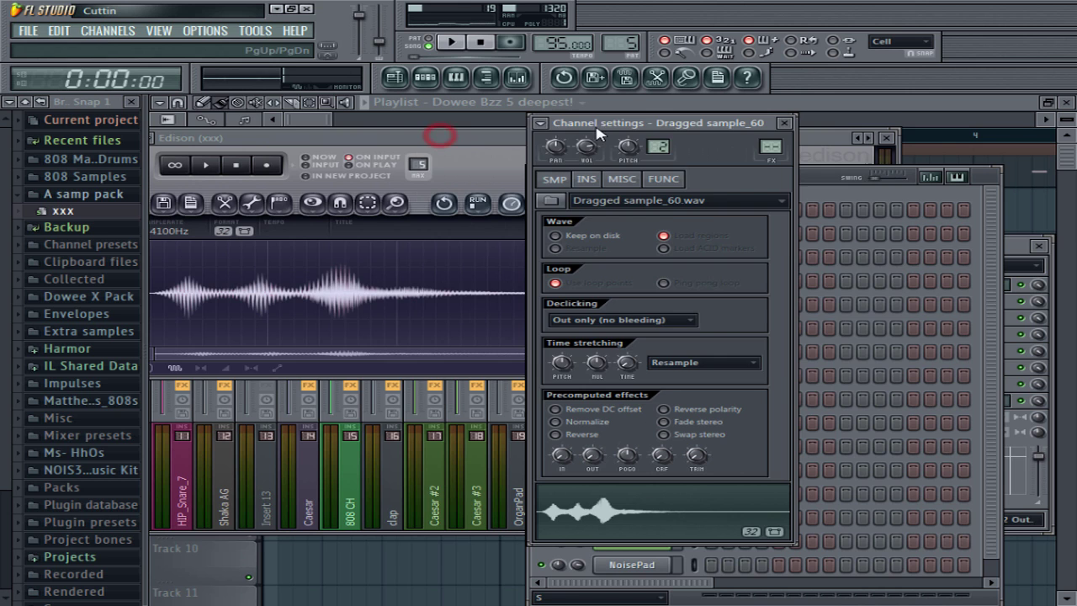
click(441, 139)
click(811, 154)
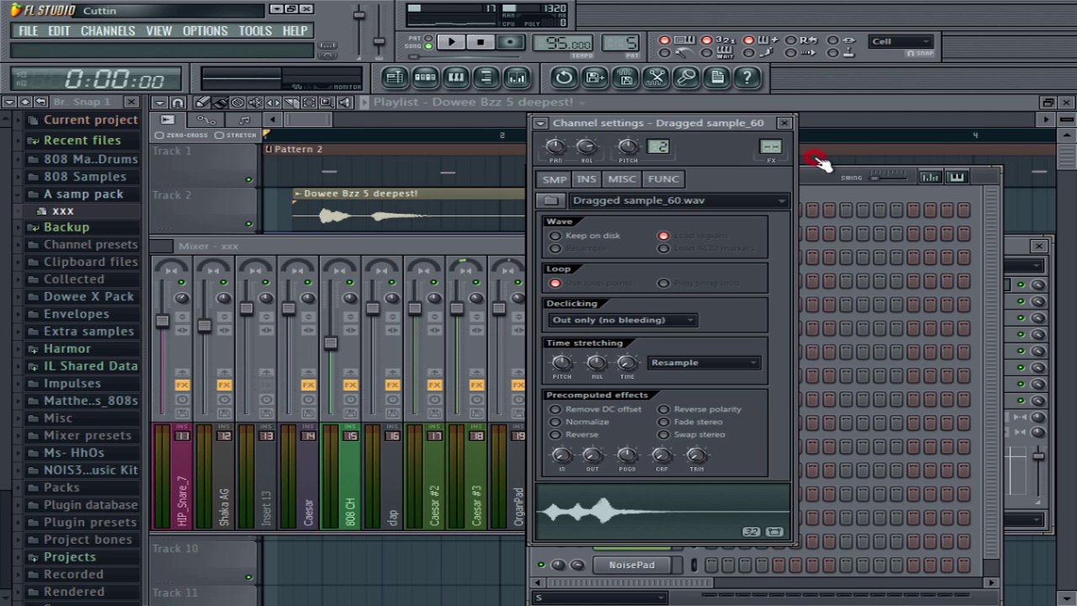
click(540, 123)
click(540, 123)
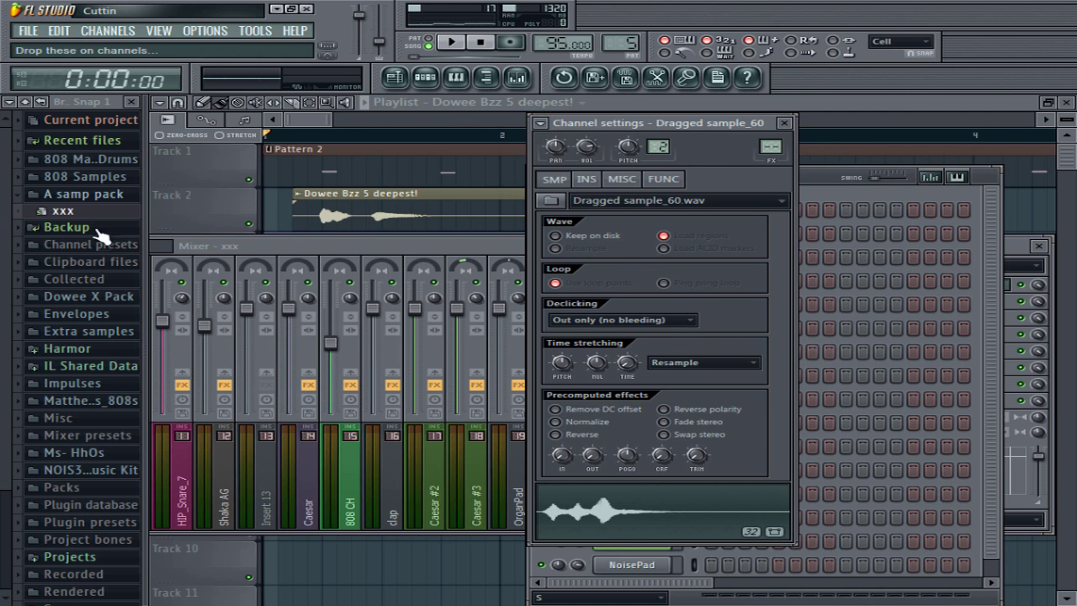
Save the dragged sample's waveform as the wave file drags in the A samp pack folder inside Patches.
right_click(629, 505)
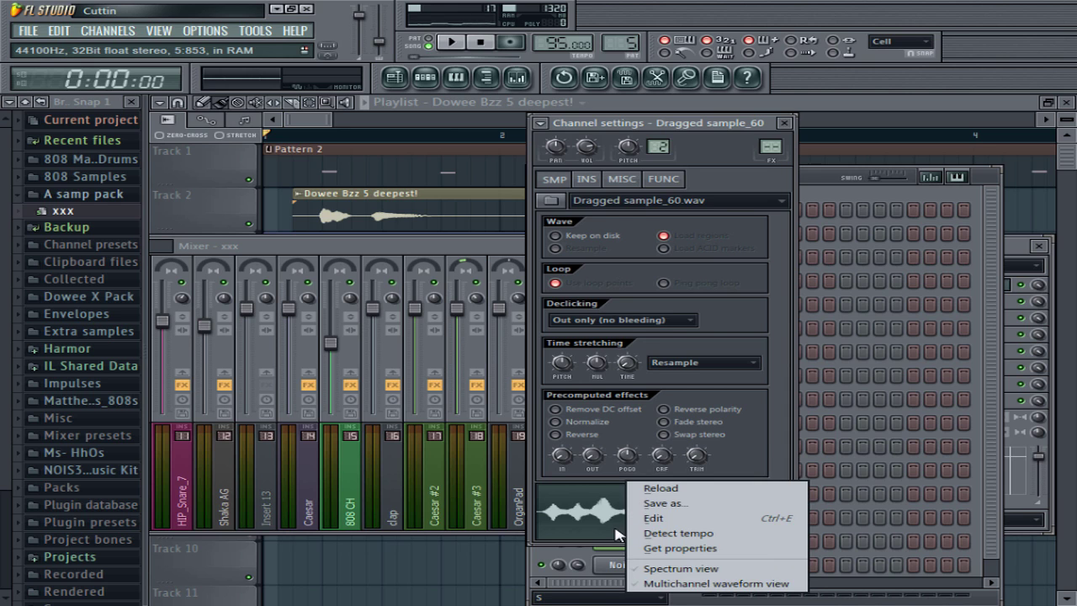
click(646, 503)
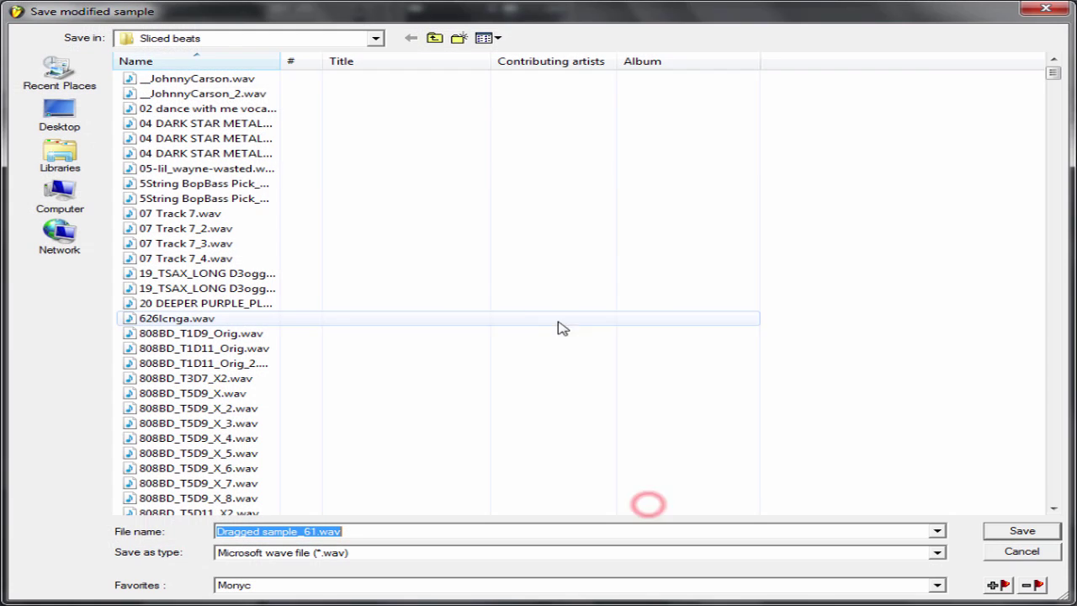
click(375, 38)
scroll(252, 127, up, 2)
click(223, 143)
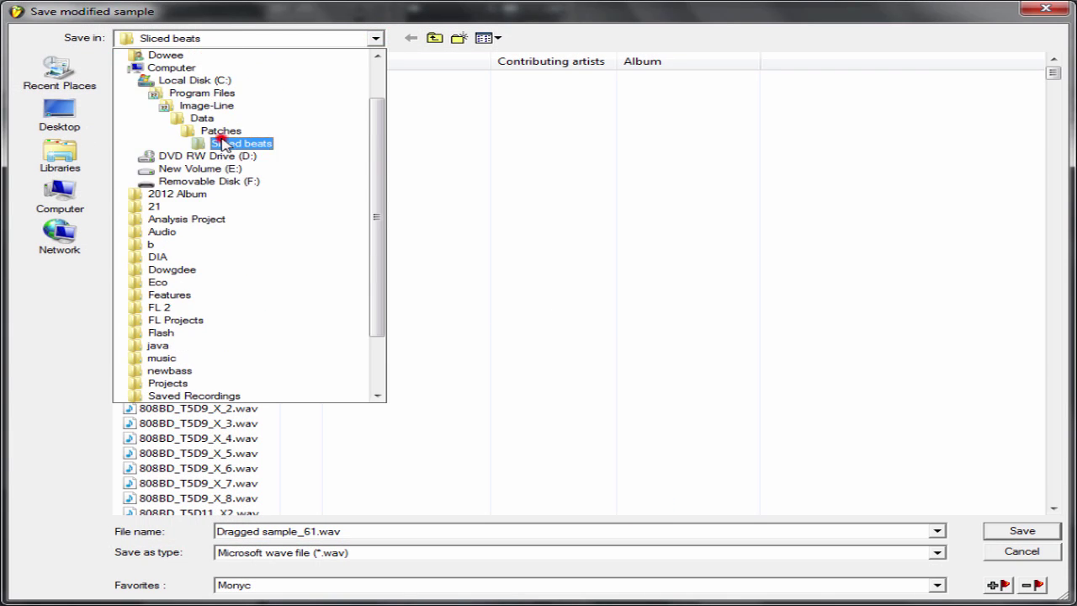
click(376, 37)
scroll(367, 41, up, 2)
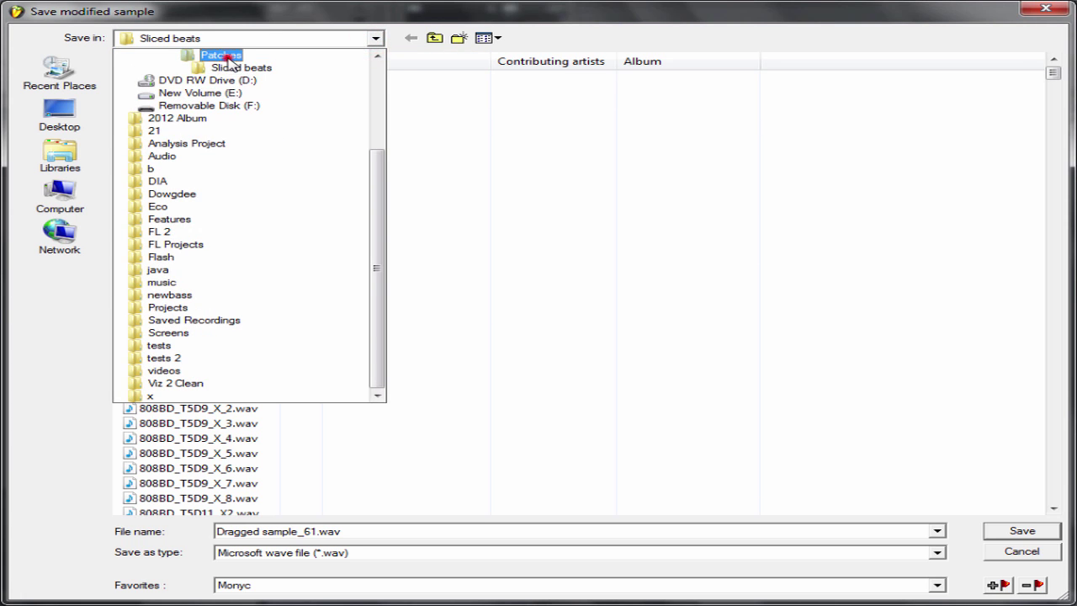
click(221, 55)
double_click(167, 107)
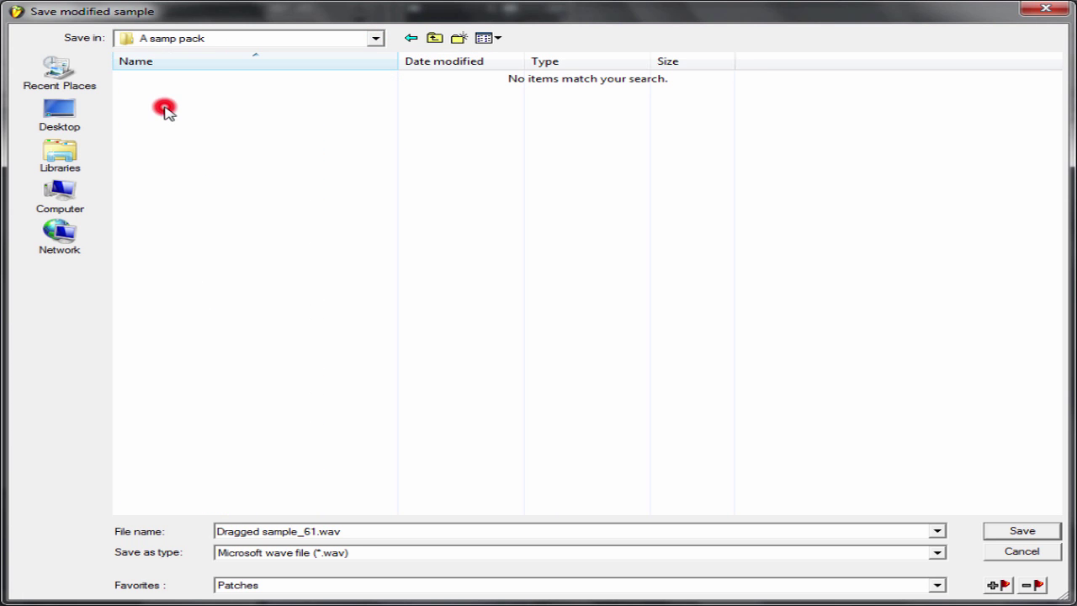
click(350, 533)
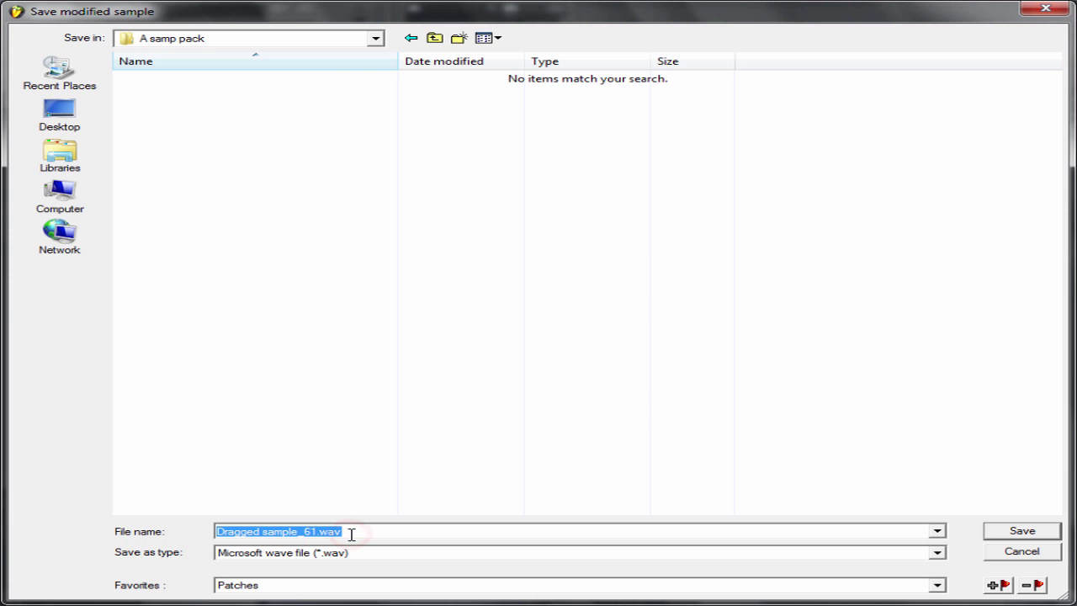
text(drags)
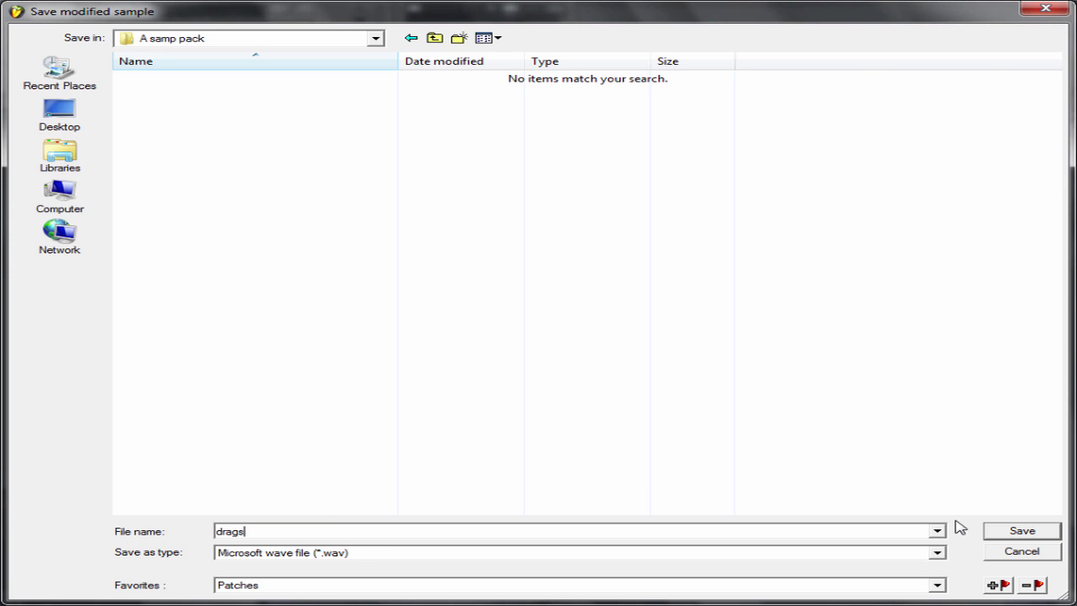
click(1026, 532)
Check the drags sample under A samp pack in the browser and audition the sampler channel with a note.
drag(651, 120, 536, 93)
click(52, 211)
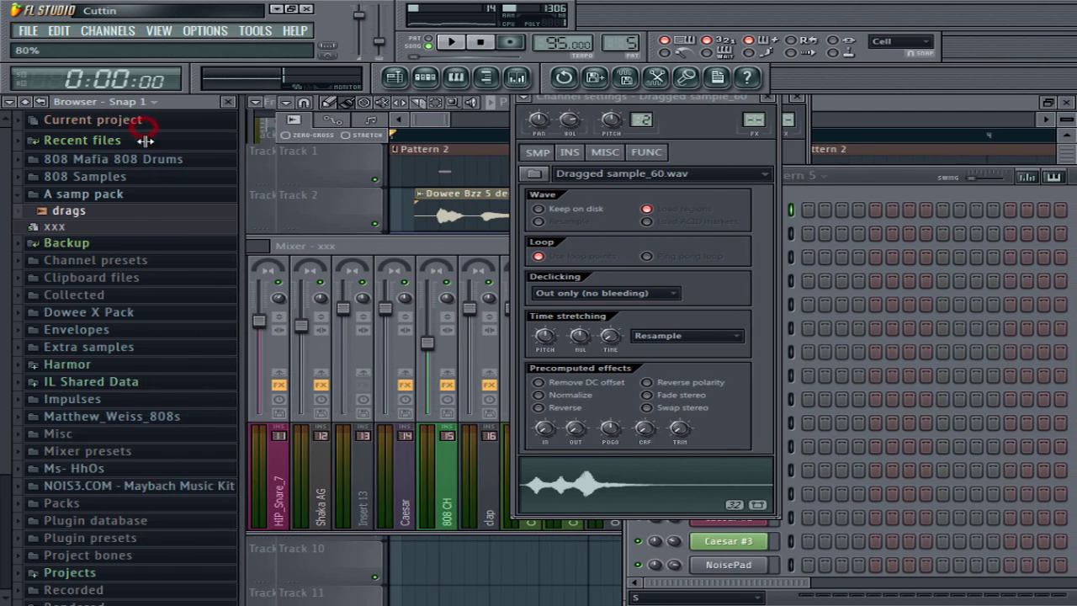
drag(147, 120, 128, 156)
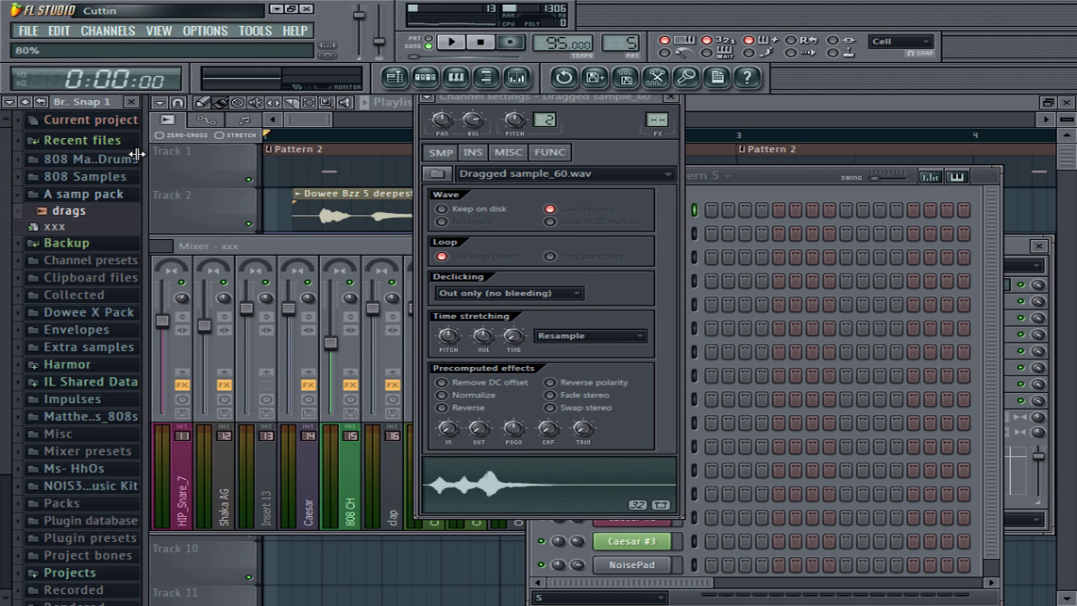
key(x)
click(497, 100)
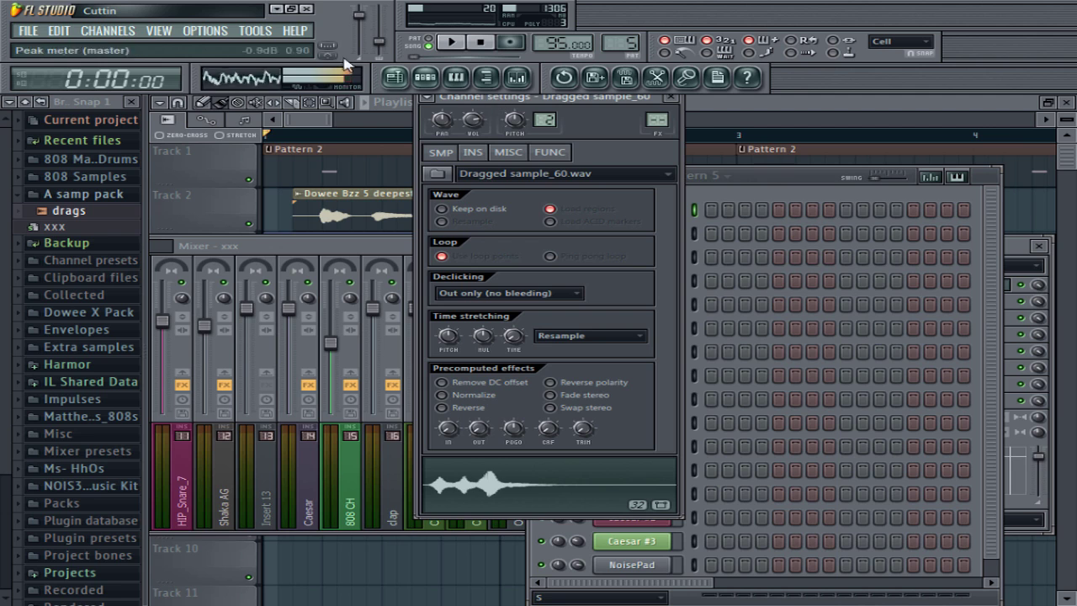
click(480, 41)
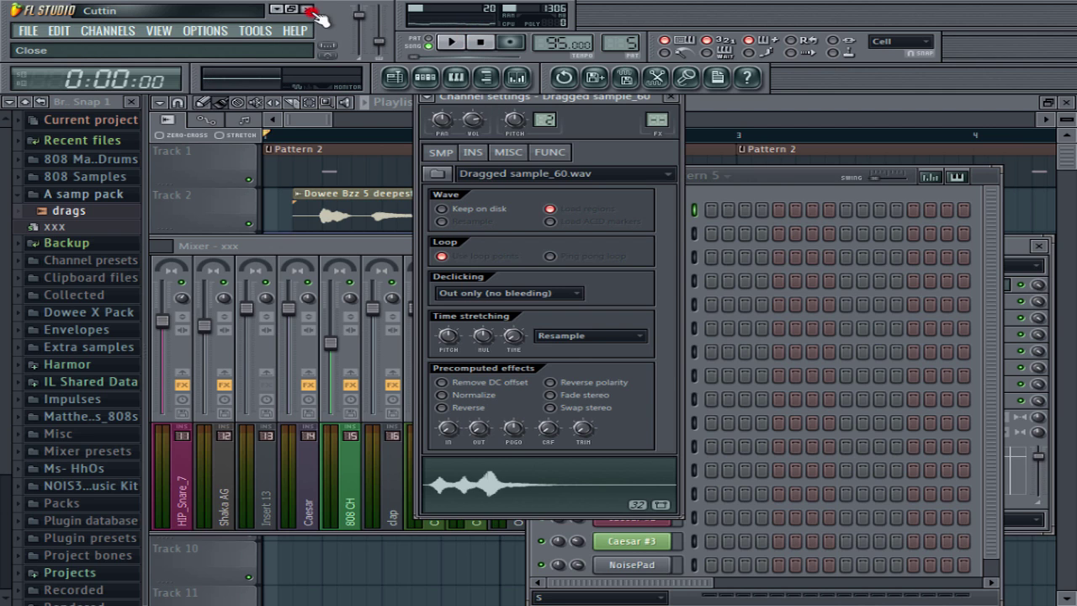